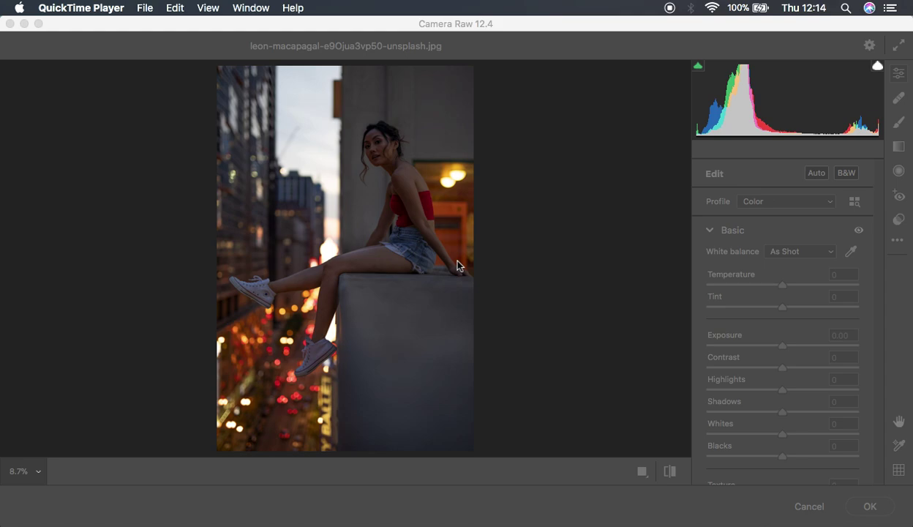
Step: Set Shadows to +69, Contrast to +18, Highlights to -64, Whites to +24 and Blacks to -20
{"action": "left_click", "coordinate": [427, 26]}
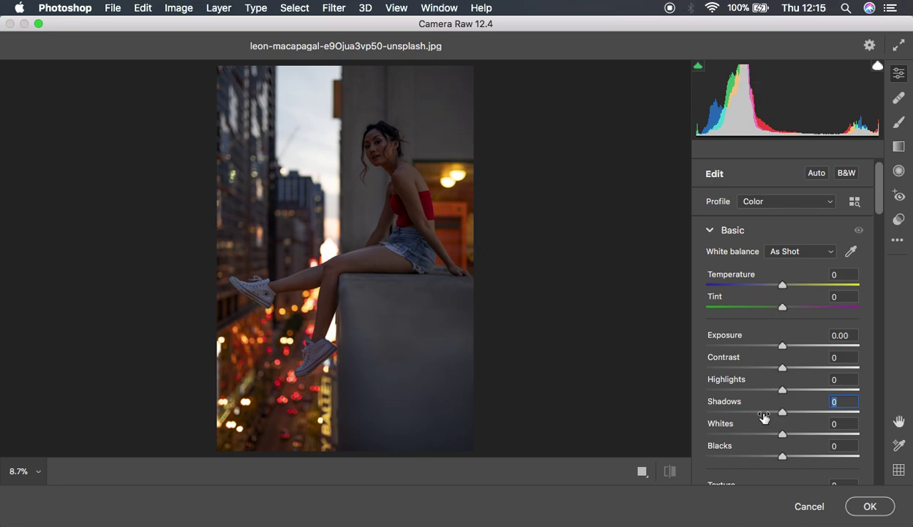
{"action": "left_click", "coordinate": [879, 206]}
{"action": "left_click_drag", "start_coordinate": [879, 206], "coordinate": [879, 219]}
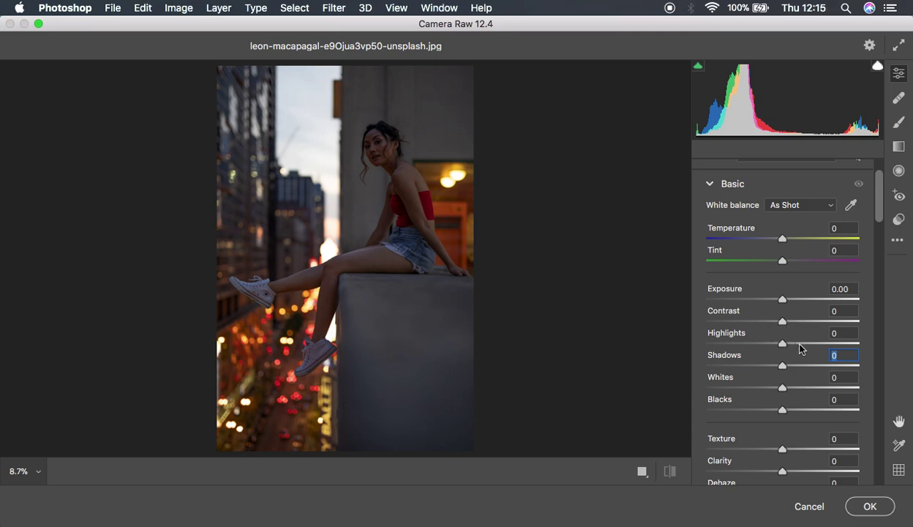
{"action": "left_click_drag", "start_coordinate": [783, 365], "coordinate": [834, 365]}
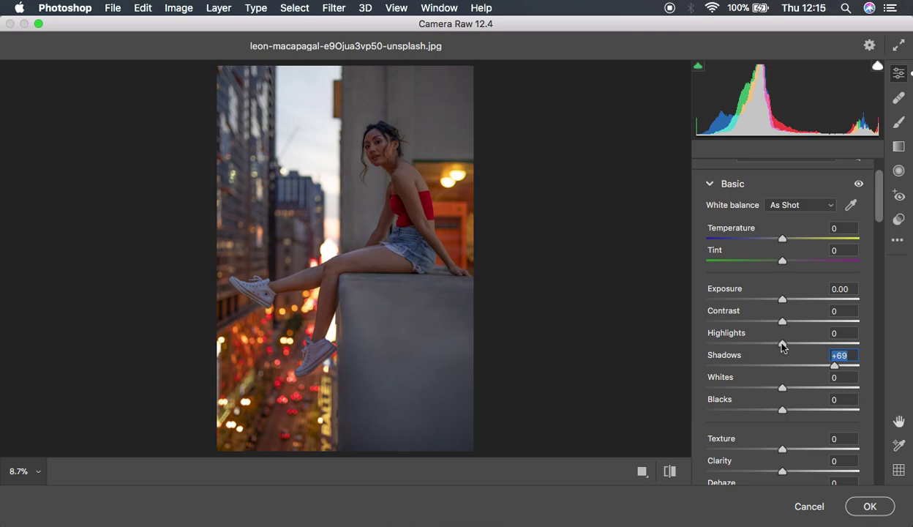
{"action": "left_click_drag", "start_coordinate": [783, 325], "coordinate": [735, 344]}
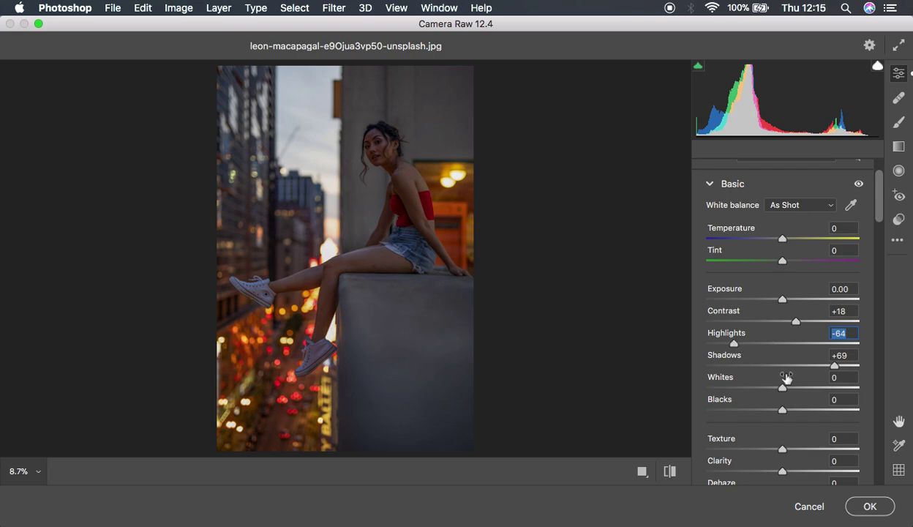
{"action": "left_click_drag", "start_coordinate": [782, 391], "coordinate": [765, 414]}
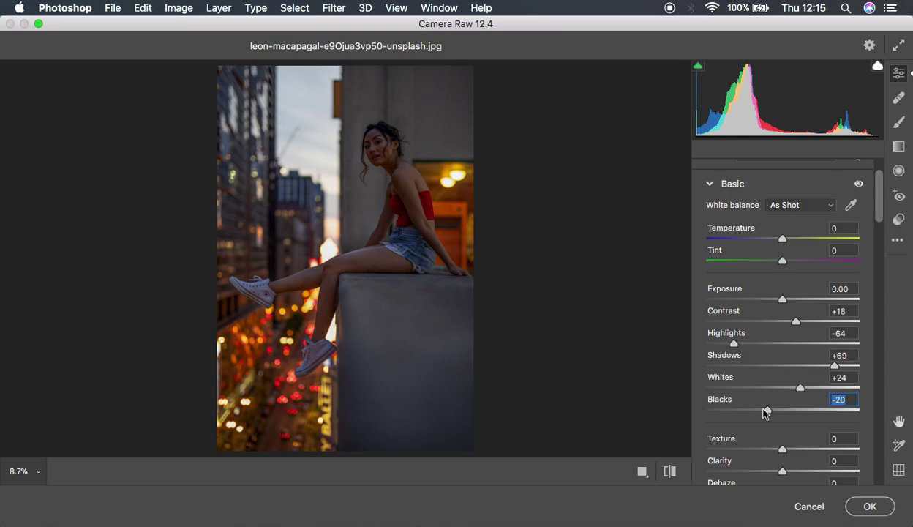
Step: Set Exposure to +0.80, comparing the photo with its default settings before and after the change
{"action": "left_click", "coordinate": [669, 471]}
{"action": "left_click", "coordinate": [669, 471]}
{"action": "left_click", "coordinate": [669, 471]}
{"action": "left_click", "coordinate": [670, 471]}
{"action": "left_click_drag", "start_coordinate": [783, 300], "coordinate": [796, 303]}
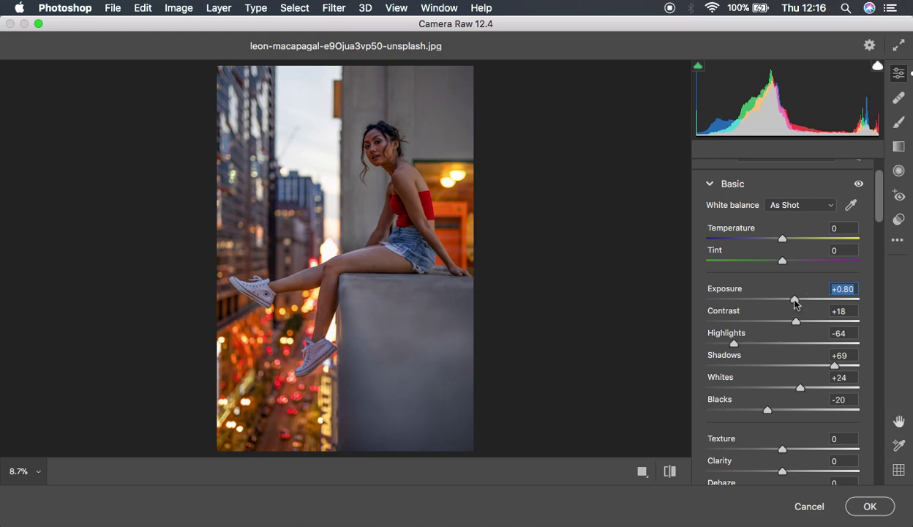
{"action": "left_click", "coordinate": [671, 471]}
{"action": "left_click", "coordinate": [671, 471]}
{"action": "left_click", "coordinate": [670, 471]}
{"action": "left_click", "coordinate": [671, 471]}
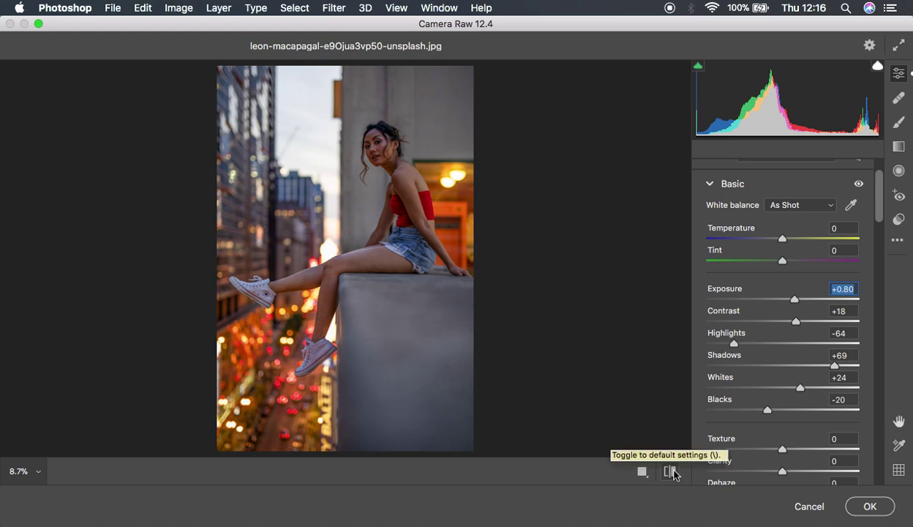
Step: Set Highlights to -82, Clarity to +6, Vibrance to +8 and Shadows to +78
{"action": "left_click", "coordinate": [726, 343]}
{"action": "left_click_drag", "start_coordinate": [726, 343], "coordinate": [721, 344]}
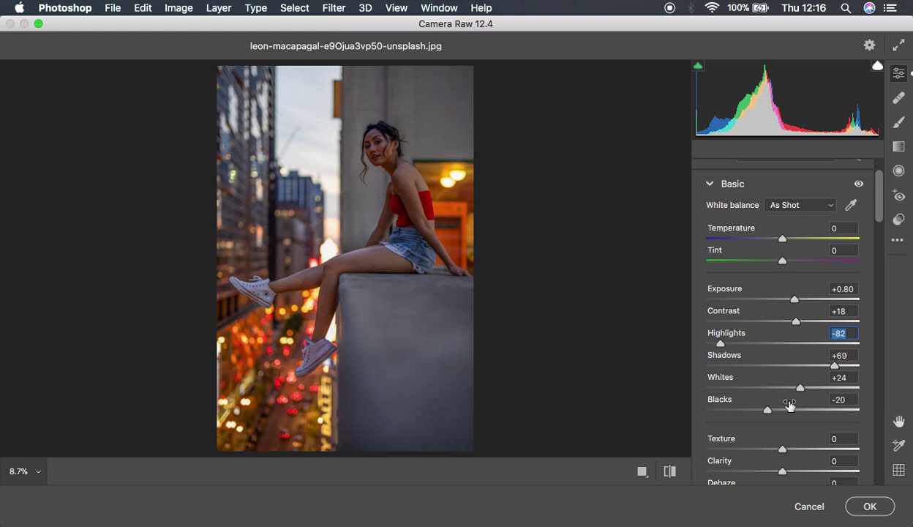
{"action": "left_click_drag", "start_coordinate": [879, 219], "coordinate": [883, 246]}
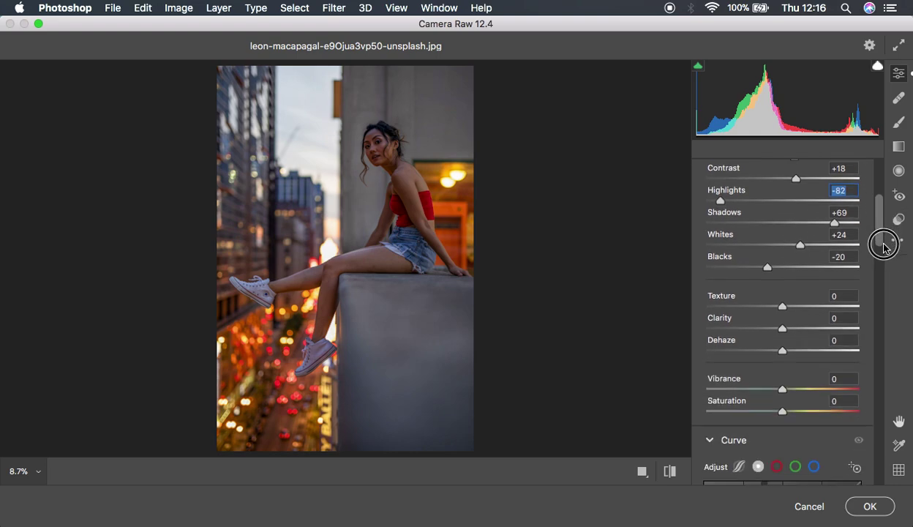
{"action": "left_click_drag", "start_coordinate": [781, 329], "coordinate": [786, 330]}
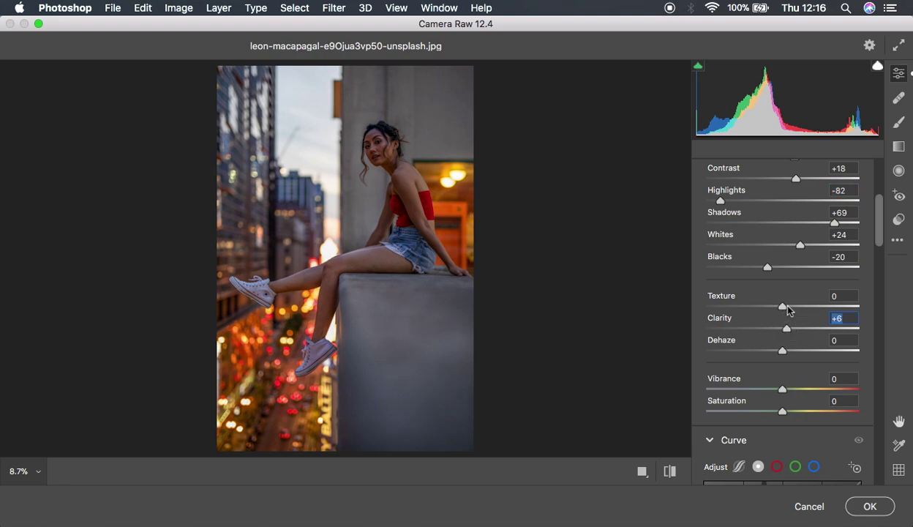
{"action": "left_click_drag", "start_coordinate": [781, 388], "coordinate": [788, 389]}
{"action": "left_click_drag", "start_coordinate": [836, 223], "coordinate": [841, 223]}
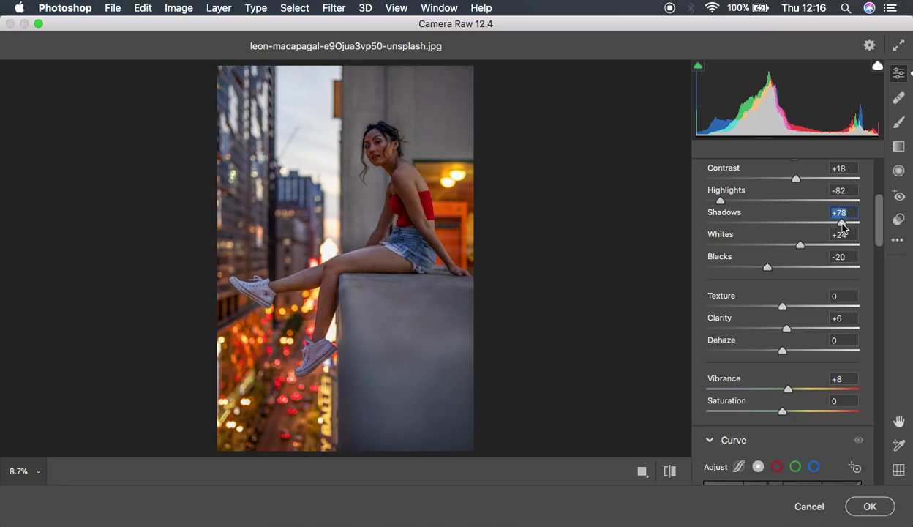
Step: Shape the point curve into an S: black endpoint at output 24, a lower point at input 95, output 81, and a raised upper midtone point
{"action": "left_click_drag", "start_coordinate": [880, 209], "coordinate": [882, 271]}
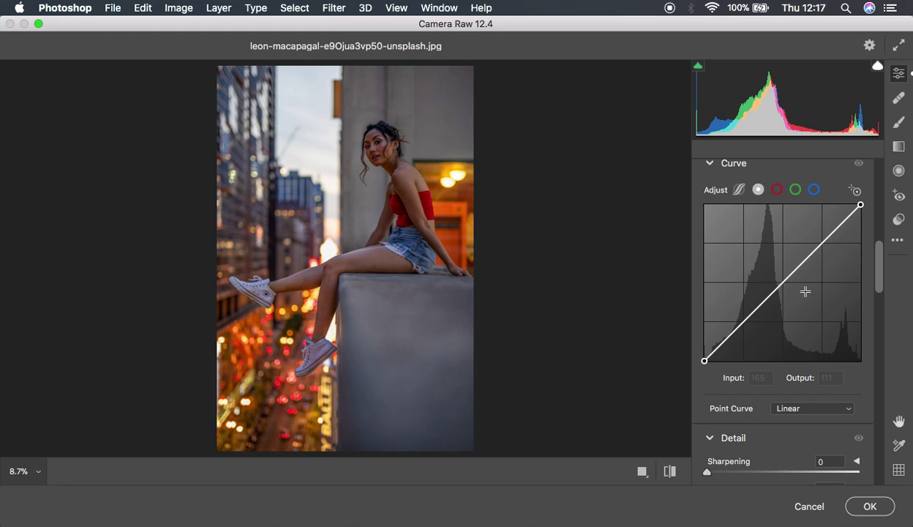
{"action": "left_click_drag", "start_coordinate": [705, 359], "coordinate": [696, 343]}
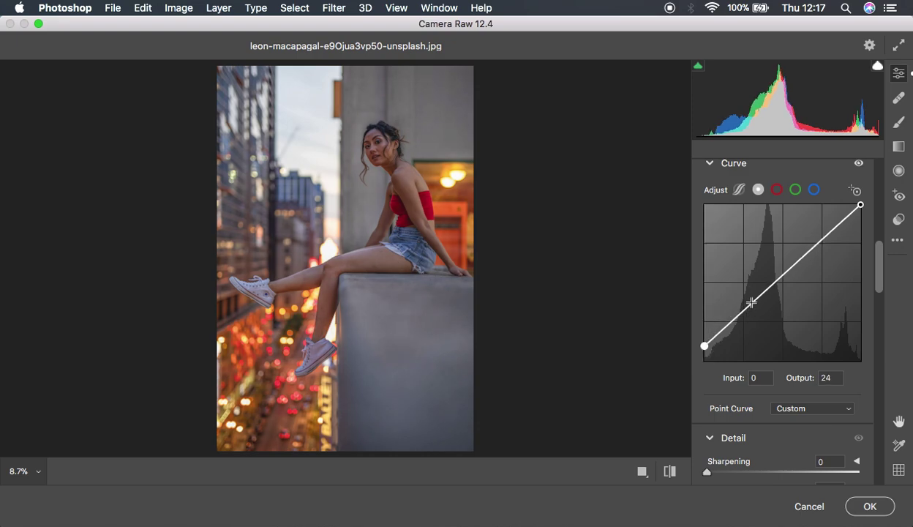
{"action": "left_click_drag", "start_coordinate": [751, 303], "coordinate": [761, 311]}
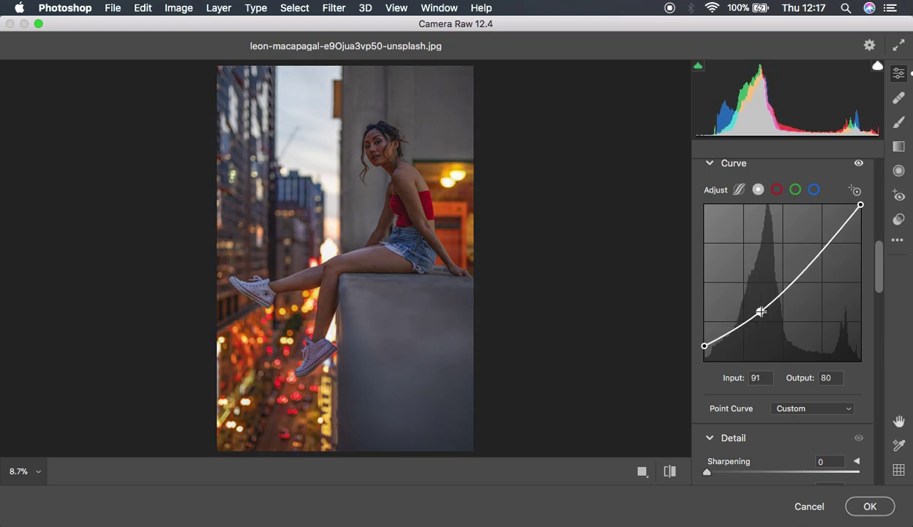
{"action": "left_click", "coordinate": [803, 271]}
{"action": "left_click_drag", "start_coordinate": [803, 271], "coordinate": [798, 265]}
{"action": "left_click", "coordinate": [760, 311]}
{"action": "left_click_drag", "start_coordinate": [760, 312], "coordinate": [762, 310]}
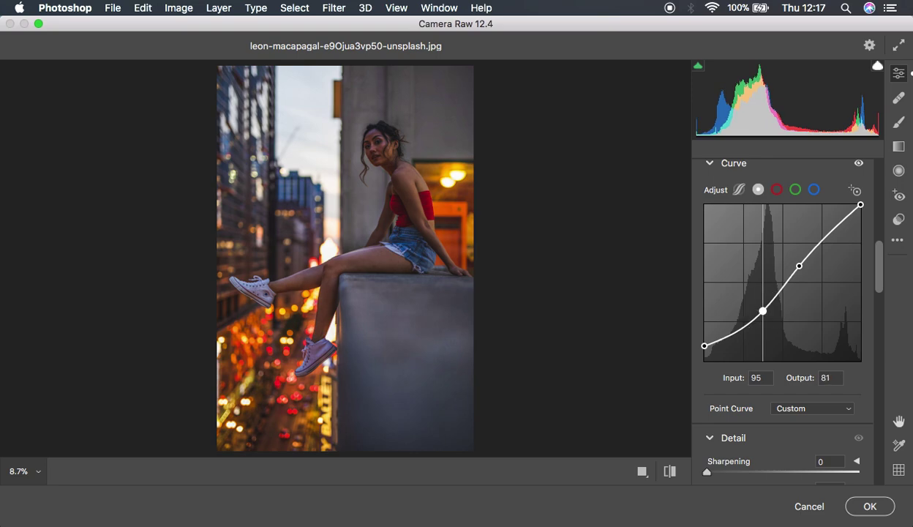
Step: Lower the curve's white endpoint slightly, move its black endpoint to input 1, output 17, and the upper midtone point to input 160, output 155
{"action": "left_click", "coordinate": [861, 204]}
{"action": "left_click_drag", "start_coordinate": [861, 205], "coordinate": [875, 214]}
{"action": "left_click", "coordinate": [705, 347]}
{"action": "left_click_drag", "start_coordinate": [705, 346], "coordinate": [704, 350]}
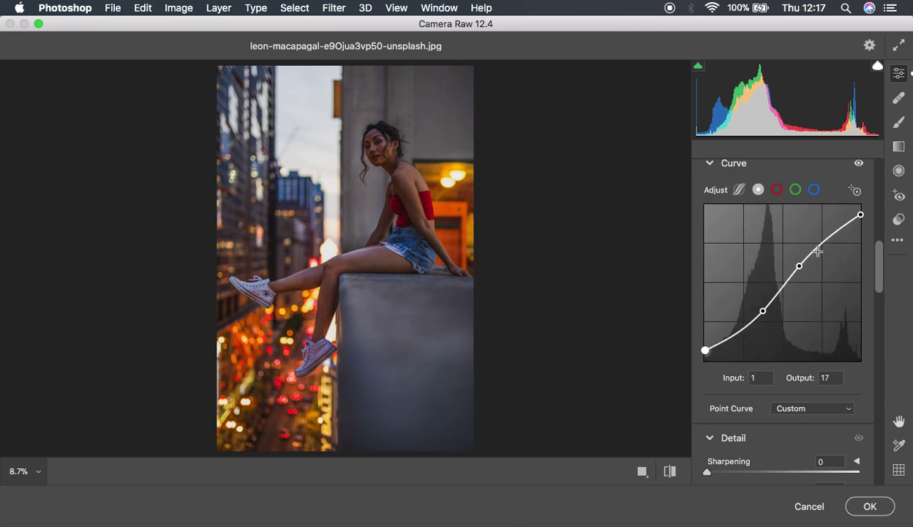
{"action": "left_click", "coordinate": [801, 265]}
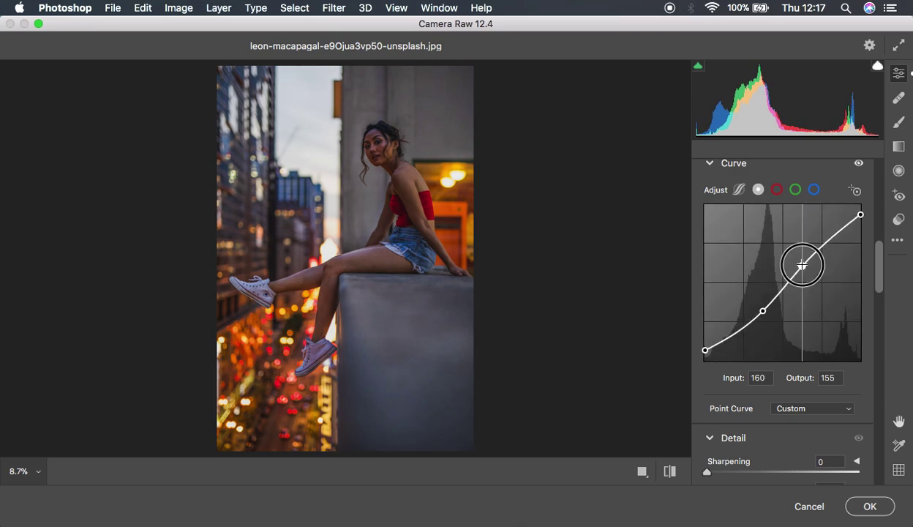
Step: Brighten the photo by setting Exposure to +1.10
{"action": "scroll", "coordinate": [842, 232], "scroll_direction": "up", "scroll_amount": 5}
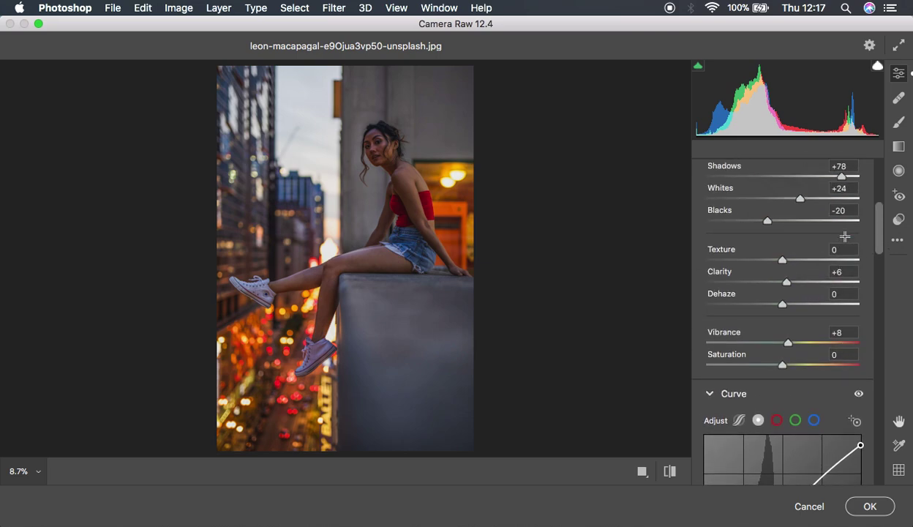
{"action": "scroll", "coordinate": [844, 237], "scroll_direction": "up", "scroll_amount": 3}
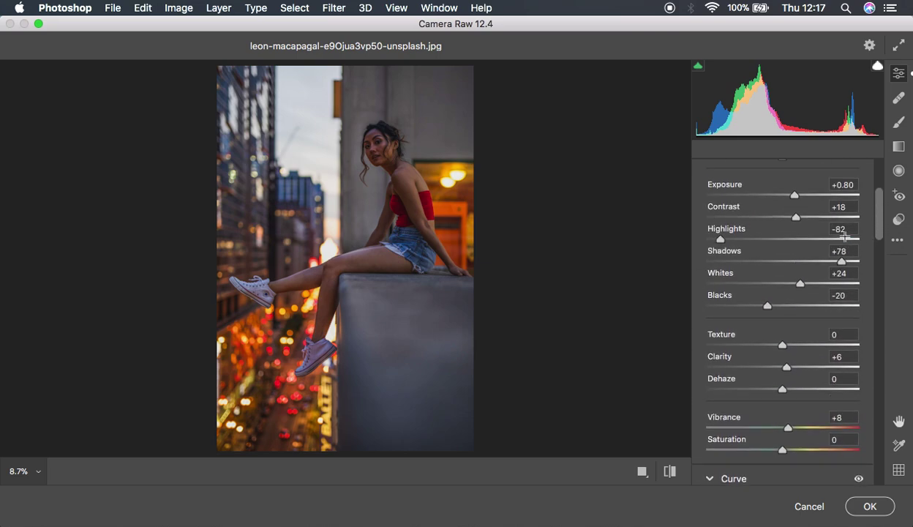
{"action": "left_click_drag", "start_coordinate": [794, 196], "coordinate": [798, 198]}
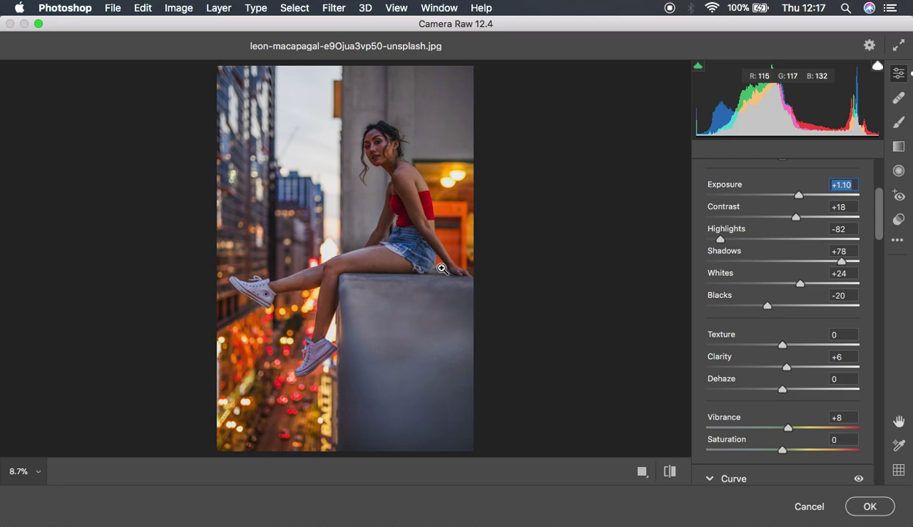
Step: Shift the photo's blues toward teal by setting the Blues hue in the Color Mixer to -42
{"action": "left_click_drag", "start_coordinate": [878, 241], "coordinate": [877, 354]}
{"action": "left_click", "coordinate": [711, 208]}
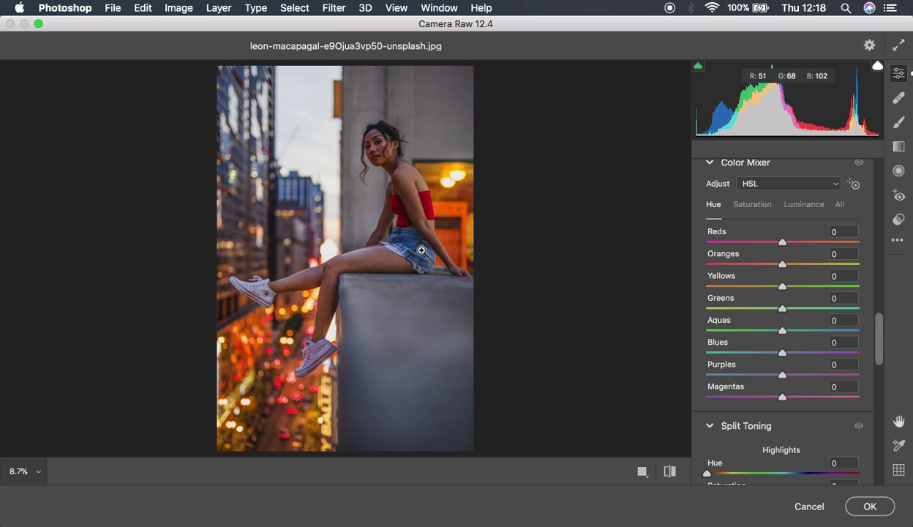
{"action": "left_click", "coordinate": [783, 356]}
{"action": "left_click_drag", "start_coordinate": [781, 355], "coordinate": [753, 352]}
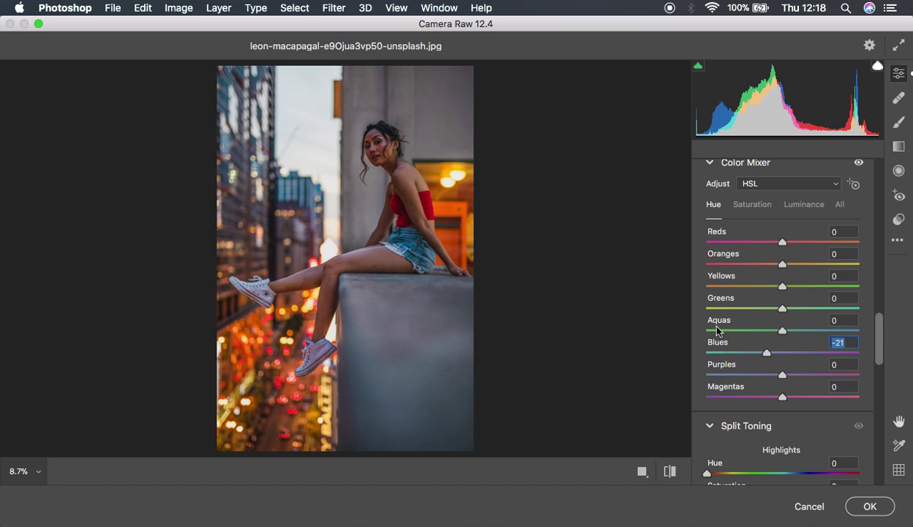
{"action": "left_click_drag", "start_coordinate": [766, 353], "coordinate": [749, 355]}
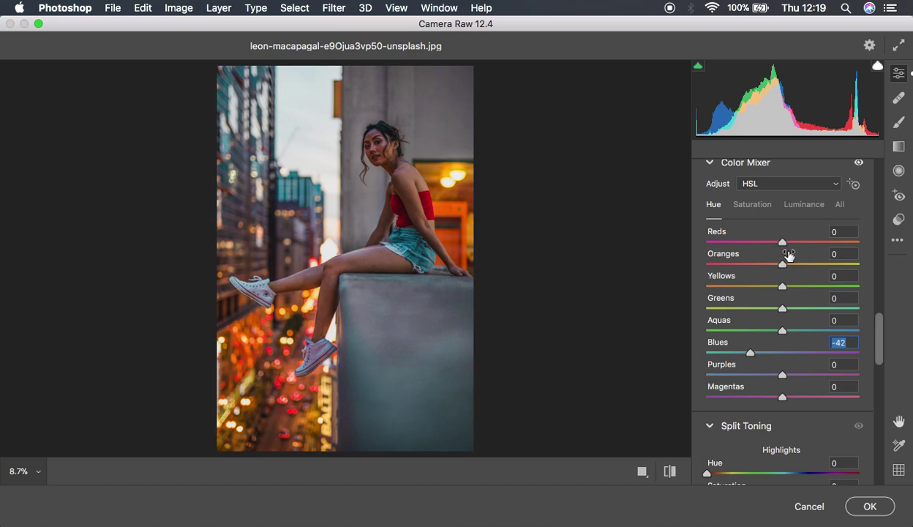
Step: Set the Reds hue to +42 and the Oranges hue to +3, comparing the photo with its default settings in between
{"action": "left_click_drag", "start_coordinate": [784, 245], "coordinate": [816, 249]}
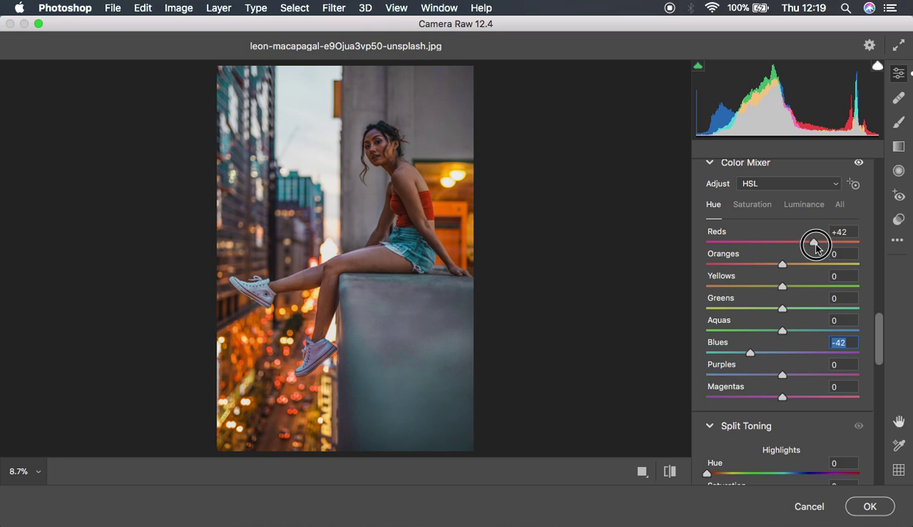
{"action": "left_click_drag", "start_coordinate": [816, 247], "coordinate": [815, 241]}
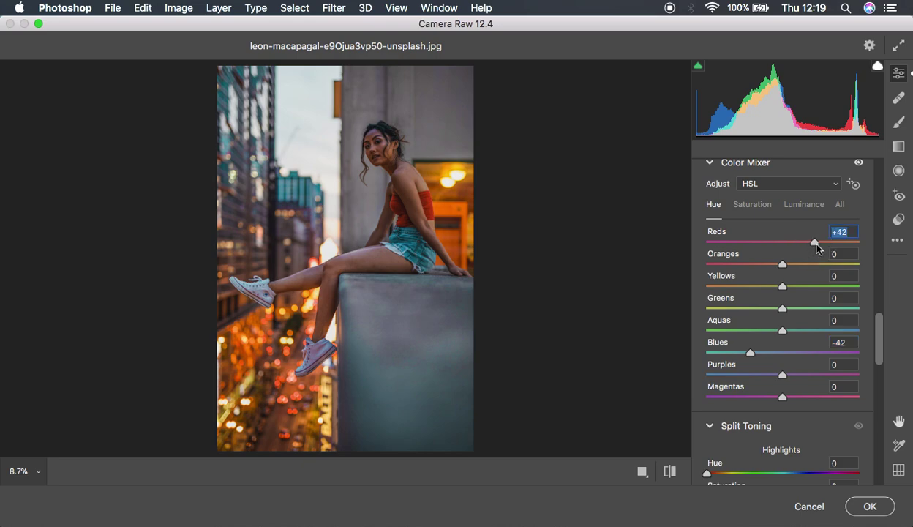
{"action": "left_click", "coordinate": [669, 472]}
{"action": "left_click", "coordinate": [670, 472]}
{"action": "left_click_drag", "start_coordinate": [784, 268], "coordinate": [788, 267]}
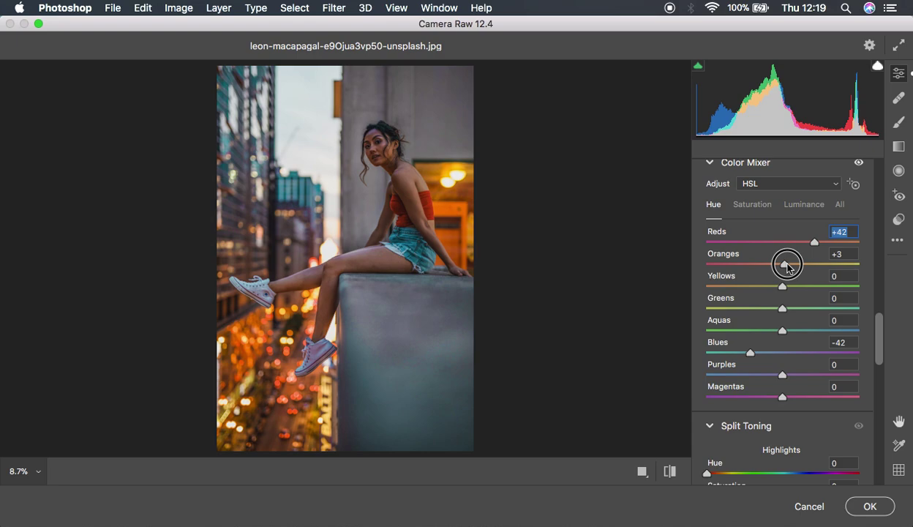
{"action": "left_click_drag", "start_coordinate": [787, 268], "coordinate": [788, 268]}
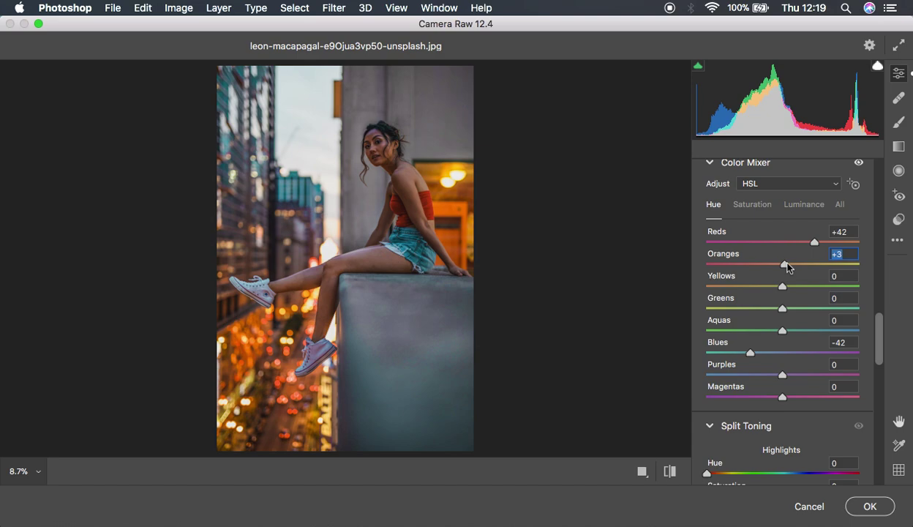
Step: Set the Color Mixer's Oranges saturation to -12 and Oranges luminance to +8
{"action": "left_click", "coordinate": [756, 207]}
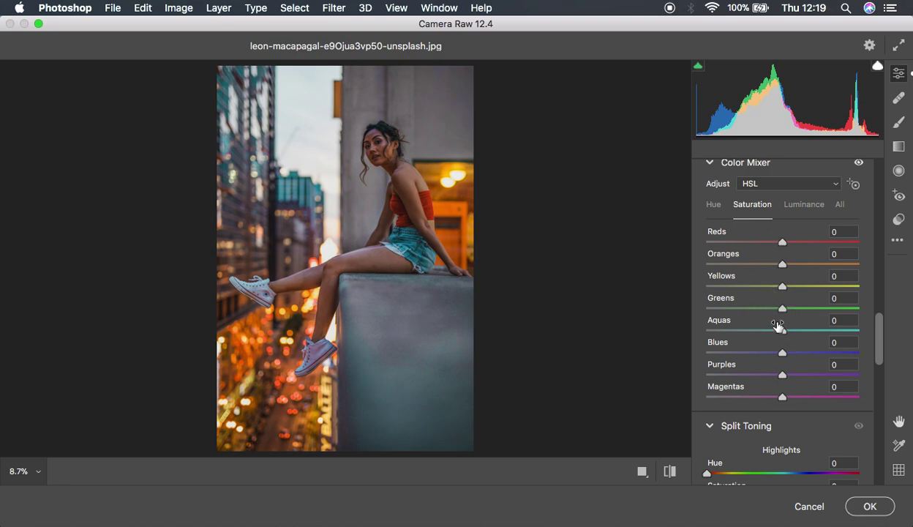
{"action": "left_click", "coordinate": [784, 266]}
{"action": "mouse_move", "coordinate": [784, 266]}
{"action": "left_mouse_down"}
{"action": "mouse_move", "coordinate": [758, 263]}
{"action": "mouse_move", "coordinate": [808, 264]}
{"action": "mouse_move", "coordinate": [775, 266]}
{"action": "left_mouse_up"}
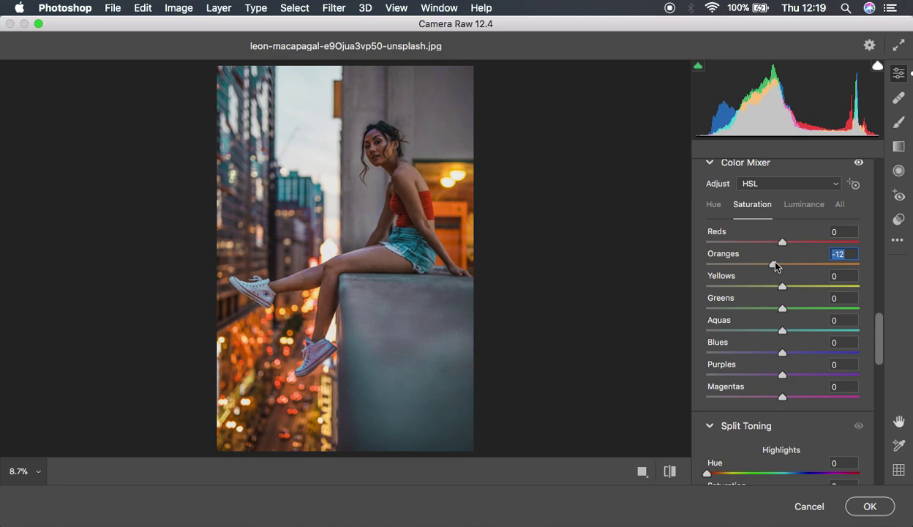
{"action": "left_click", "coordinate": [800, 205]}
{"action": "mouse_move", "coordinate": [781, 265]}
{"action": "left_mouse_down"}
{"action": "mouse_move", "coordinate": [754, 263]}
{"action": "mouse_move", "coordinate": [787, 265]}
{"action": "left_mouse_up"}
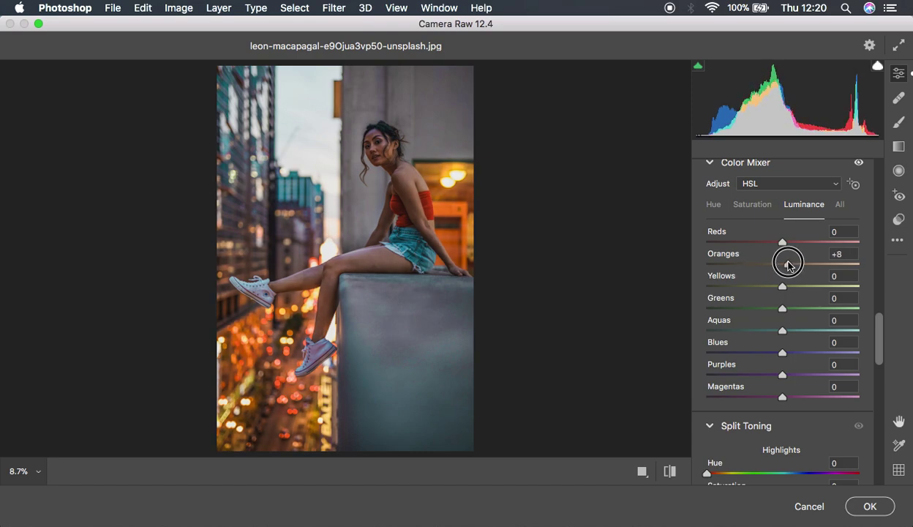
{"action": "left_click_drag", "start_coordinate": [788, 264], "coordinate": [788, 264]}
Step: Apply Split Toning with highlights at hue 105, saturation 10, and shadows at hue 42, saturation 6
{"action": "scroll", "coordinate": [781, 357], "scroll_direction": "down", "scroll_amount": 5}
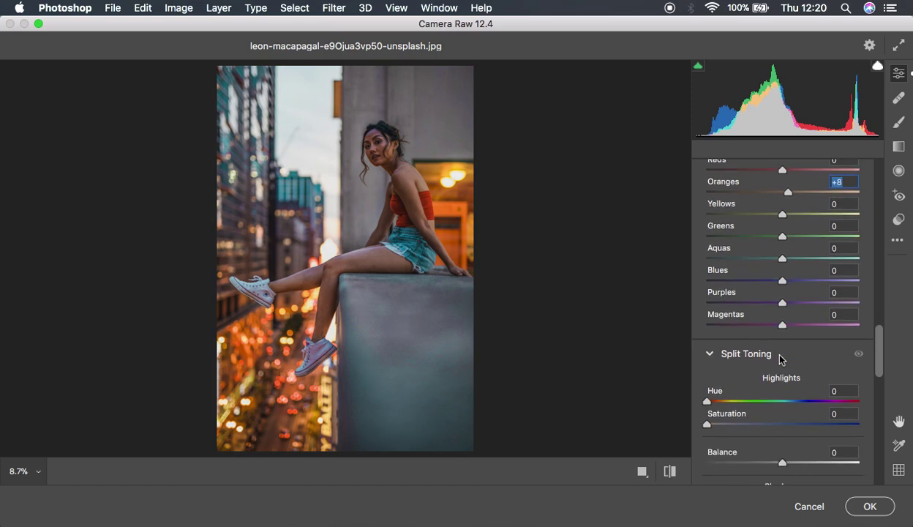
{"action": "scroll", "coordinate": [780, 359], "scroll_direction": "up", "scroll_amount": 2}
{"action": "scroll", "coordinate": [779, 358], "scroll_direction": "down", "scroll_amount": 3}
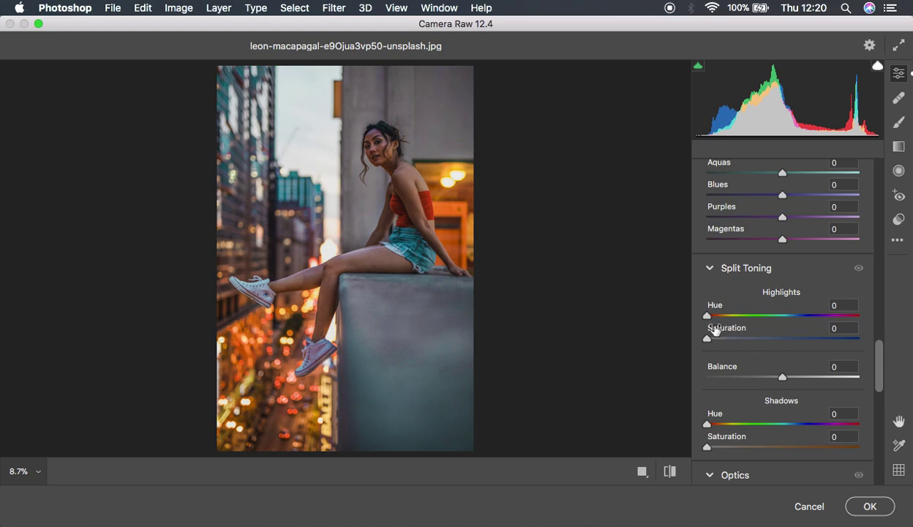
{"action": "left_click_drag", "start_coordinate": [711, 338], "coordinate": [739, 339]}
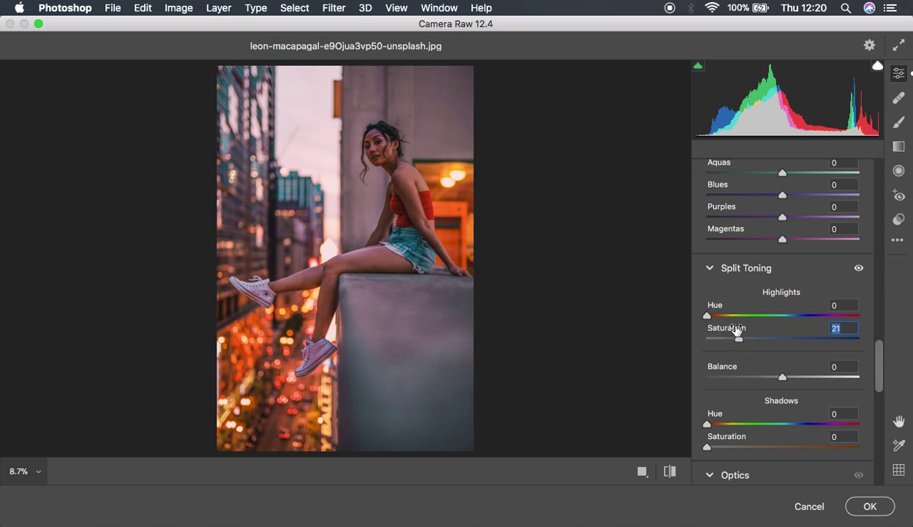
{"action": "left_click_drag", "start_coordinate": [708, 316], "coordinate": [752, 313]}
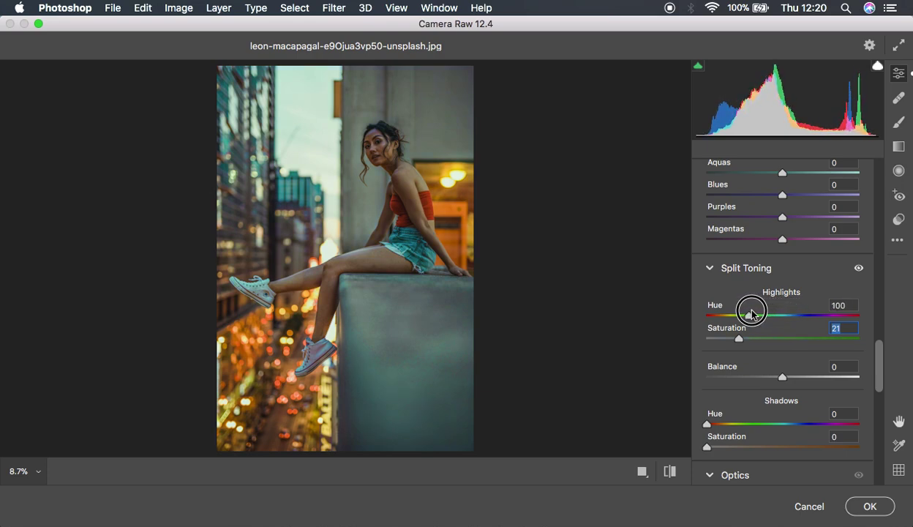
{"action": "left_click_drag", "start_coordinate": [752, 313], "coordinate": [719, 341]}
{"action": "scroll", "coordinate": [789, 427], "scroll_direction": "down", "scroll_amount": 4}
{"action": "mouse_move", "coordinate": [706, 382]}
{"action": "left_mouse_down"}
{"action": "mouse_move", "coordinate": [736, 384]}
{"action": "mouse_move", "coordinate": [711, 358]}
{"action": "mouse_move", "coordinate": [831, 357]}
{"action": "mouse_move", "coordinate": [720, 359]}
{"action": "mouse_move", "coordinate": [728, 379]}
{"action": "mouse_move", "coordinate": [715, 383]}
{"action": "left_mouse_up"}
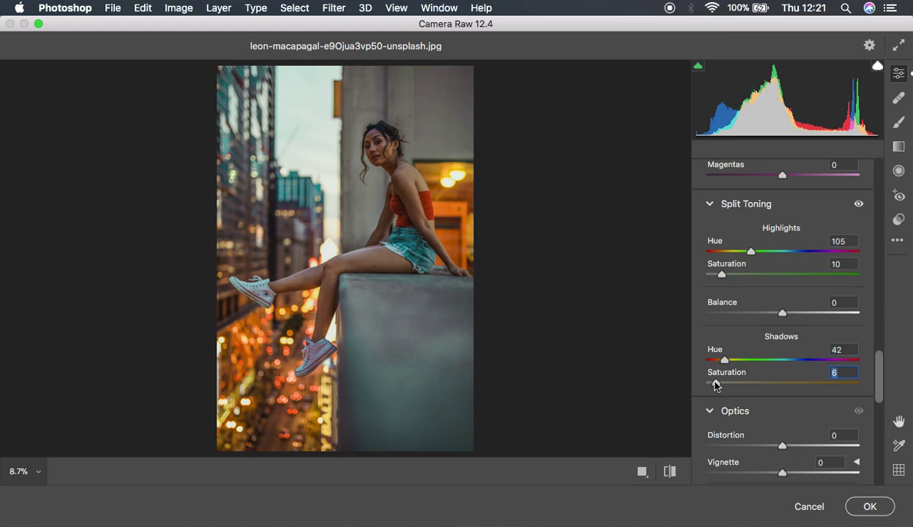
Step: Compare the photo with its default settings and set the Oranges hue in the Color Mixer to -10
{"action": "left_click", "coordinate": [668, 471]}
{"action": "left_click", "coordinate": [668, 472]}
{"action": "left_click", "coordinate": [668, 472]}
{"action": "left_click", "coordinate": [668, 472]}
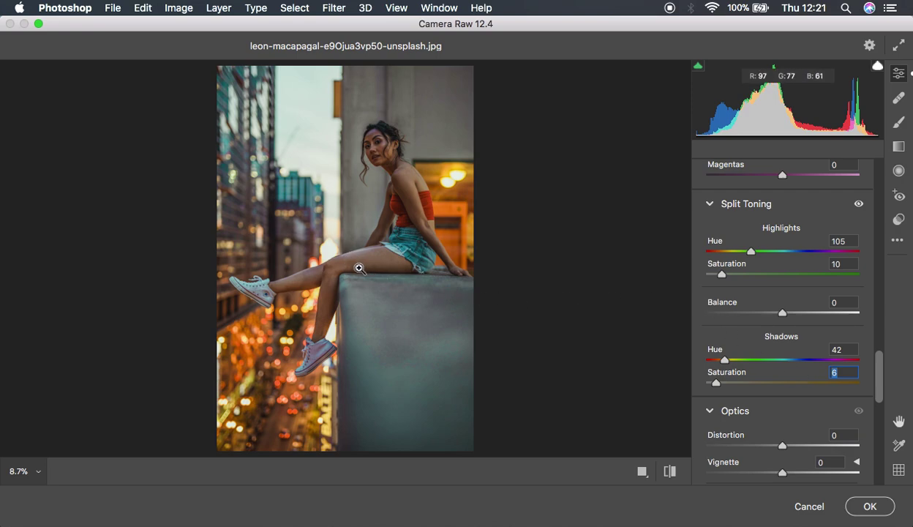
{"action": "scroll", "coordinate": [788, 233], "scroll_direction": "up", "scroll_amount": 8}
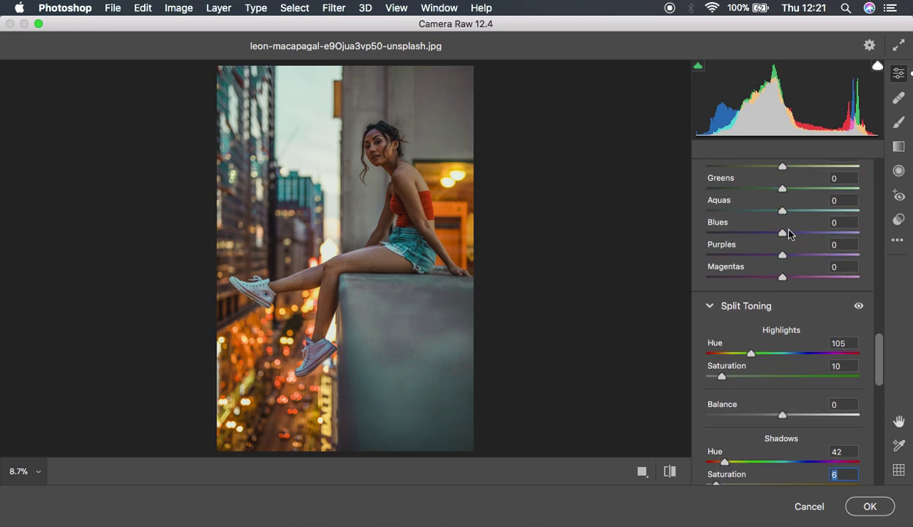
{"action": "scroll", "coordinate": [789, 232], "scroll_direction": "up", "scroll_amount": 1}
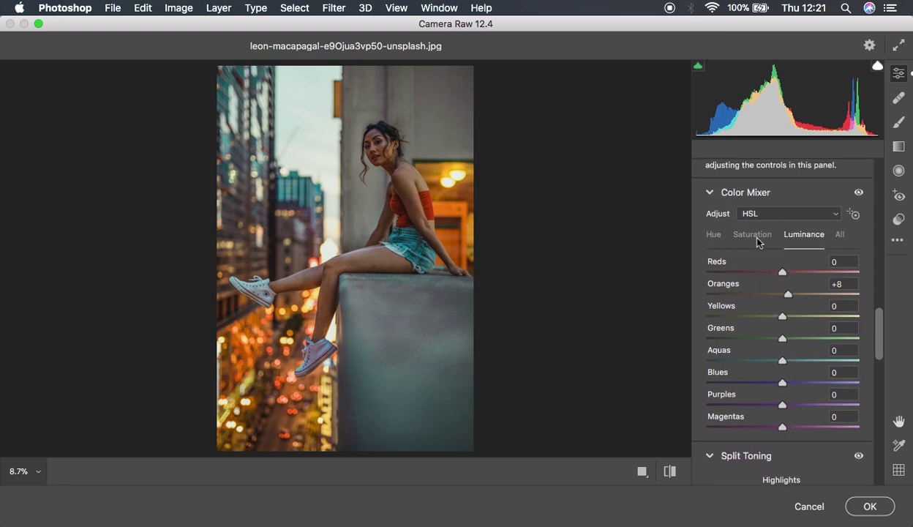
{"action": "left_click", "coordinate": [713, 235]}
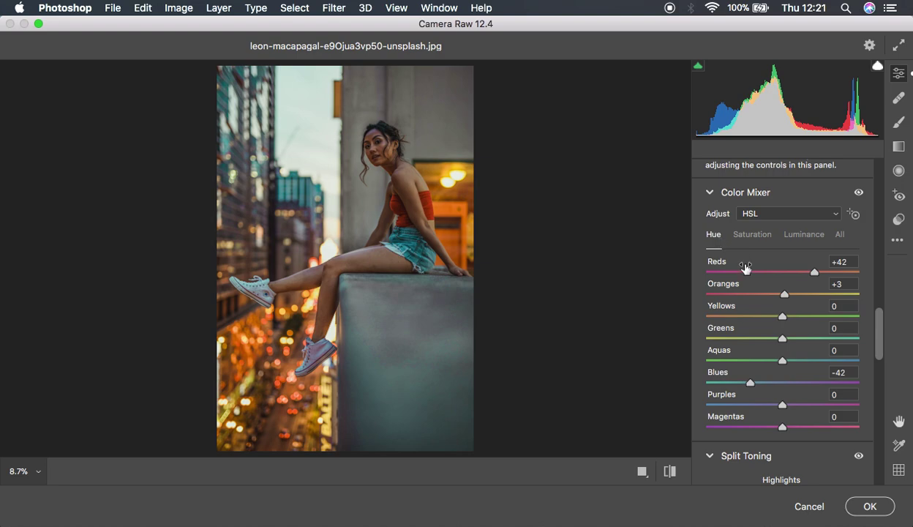
{"action": "mouse_move", "coordinate": [783, 295]}
{"action": "left_mouse_down"}
{"action": "mouse_move", "coordinate": [764, 297]}
{"action": "mouse_move", "coordinate": [773, 296]}
{"action": "left_mouse_up"}
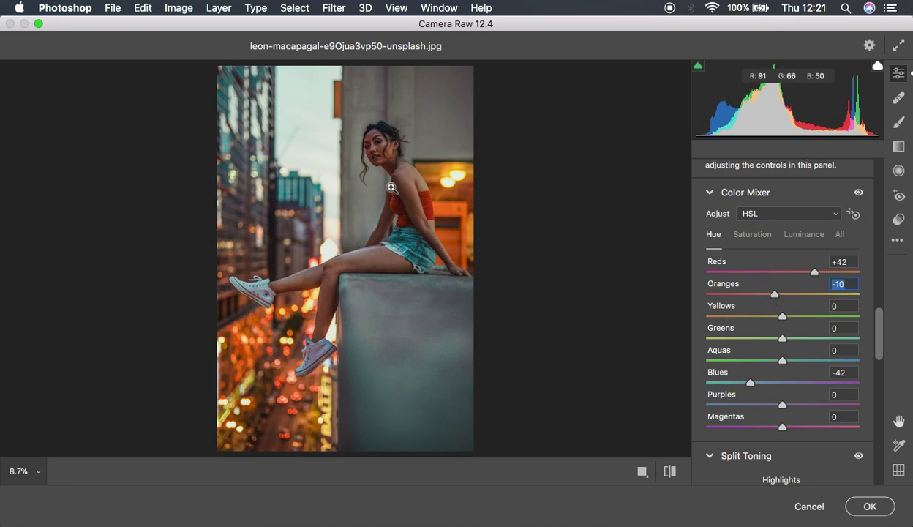
{"action": "left_click", "coordinate": [776, 295]}
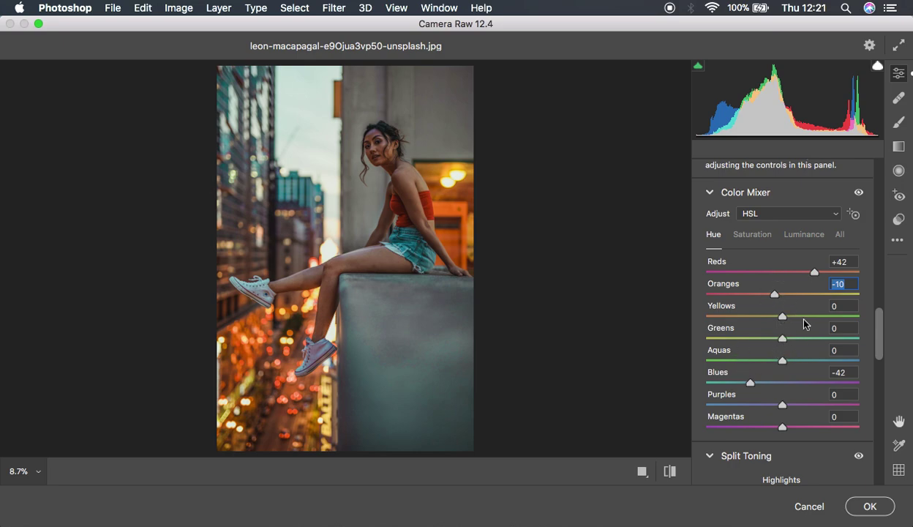
Step: Apply a slight amount of Noise Reduction to the photo in the Detail settings
{"action": "scroll", "coordinate": [803, 324], "scroll_direction": "up", "scroll_amount": 5}
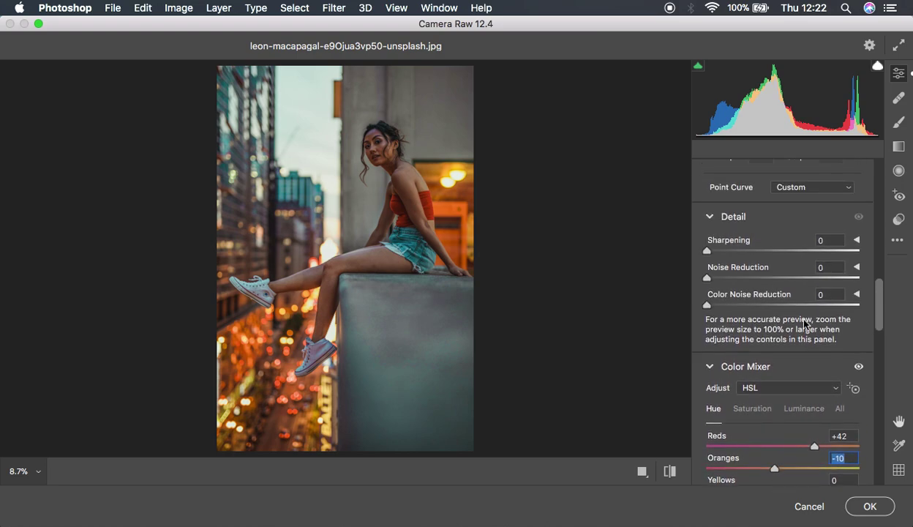
{"action": "scroll", "coordinate": [803, 323], "scroll_direction": "up", "scroll_amount": 3}
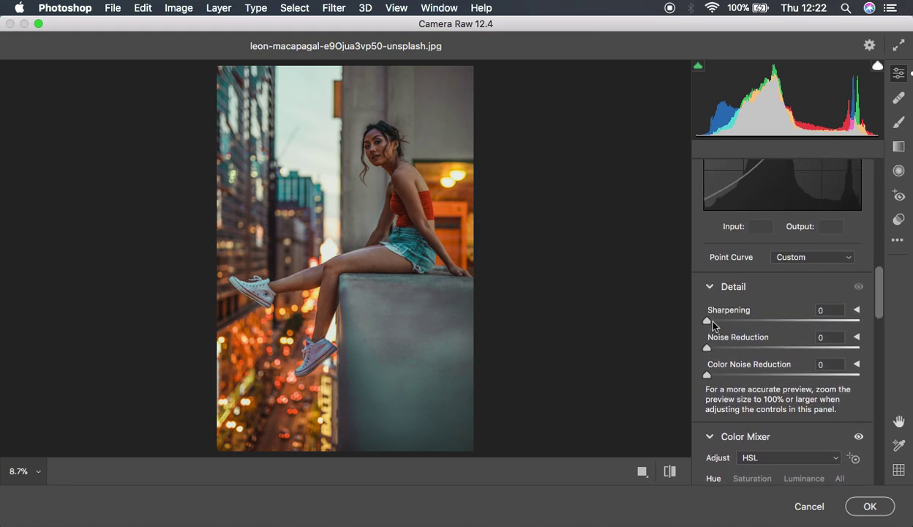
{"action": "left_click_drag", "start_coordinate": [707, 347], "coordinate": [724, 349]}
Step: Raise the photo's overall Saturation to +4 in the basic adjustments
{"action": "scroll", "coordinate": [809, 271], "scroll_direction": "up", "scroll_amount": 5}
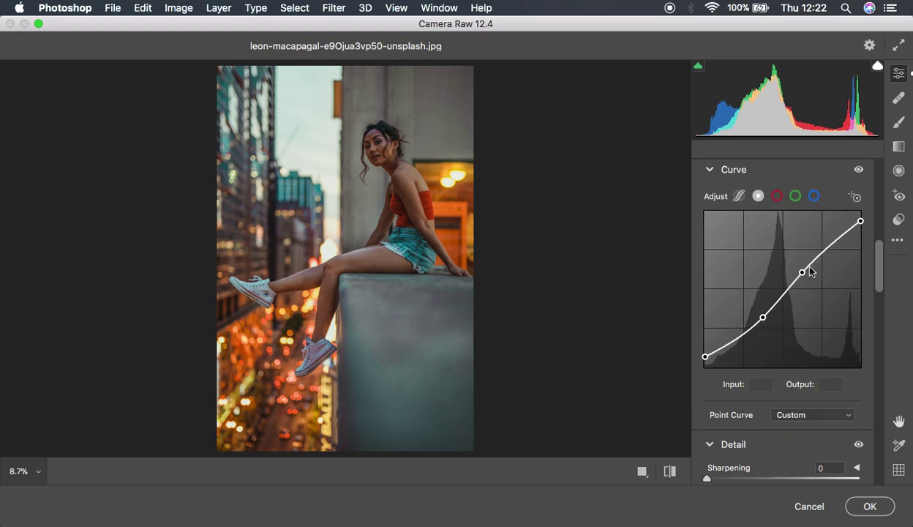
{"action": "scroll", "coordinate": [810, 271], "scroll_direction": "up", "scroll_amount": 8}
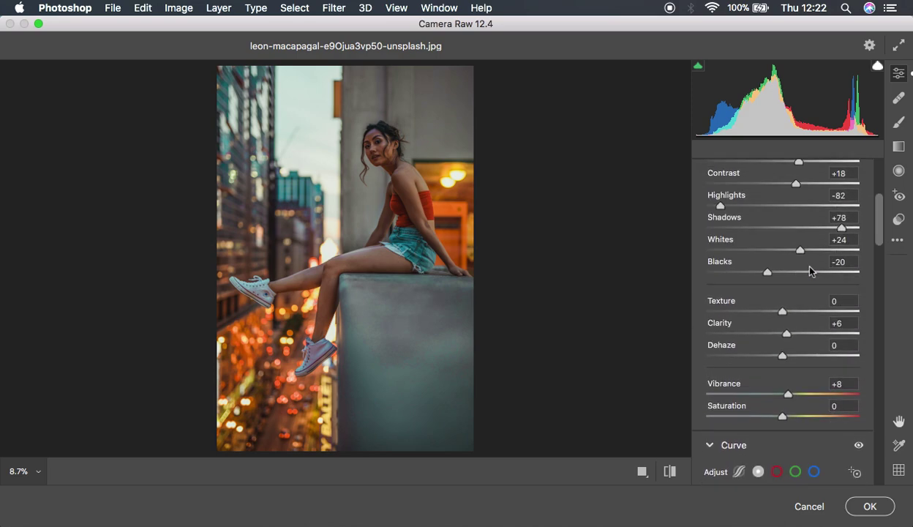
{"action": "left_click_drag", "start_coordinate": [786, 416], "coordinate": [788, 417]}
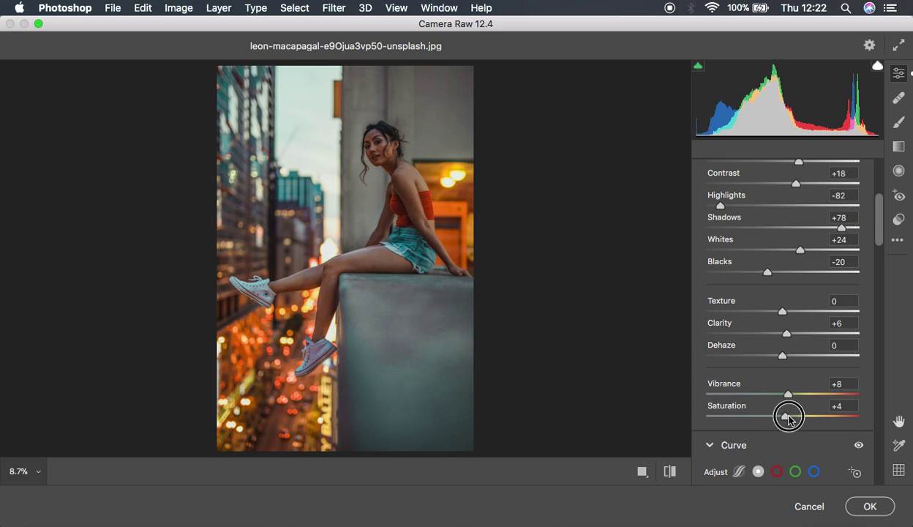
{"action": "left_click_drag", "start_coordinate": [789, 417], "coordinate": [788, 417]}
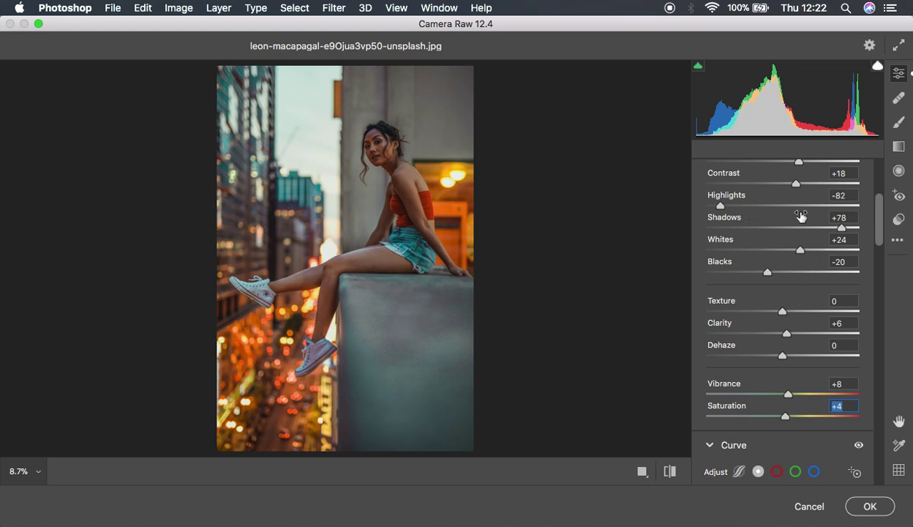
Step: Set Exposure to +1.35, Highlights to -100 and Whites to +27 in the basic adjustments
{"action": "scroll", "coordinate": [801, 216], "scroll_direction": "up", "scroll_amount": 3}
{"action": "left_click_drag", "start_coordinate": [801, 208], "coordinate": [804, 210]}
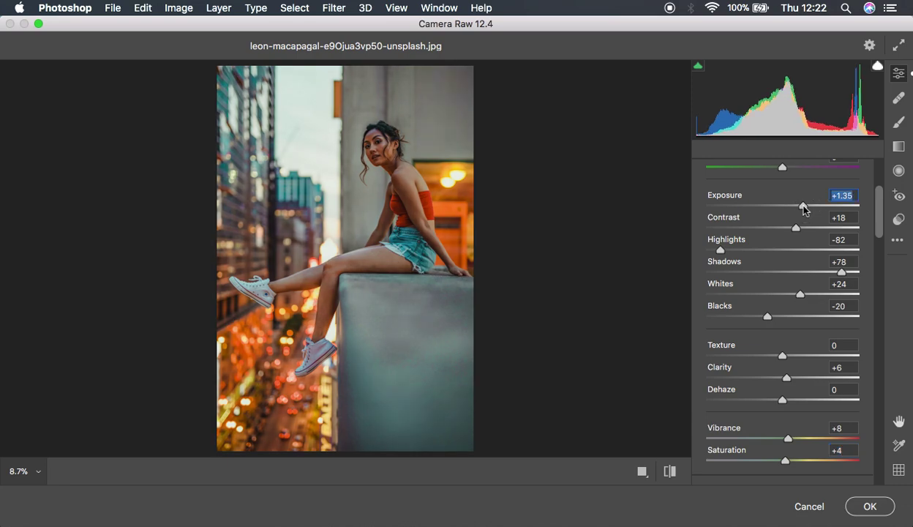
{"action": "left_click_drag", "start_coordinate": [719, 250], "coordinate": [705, 251]}
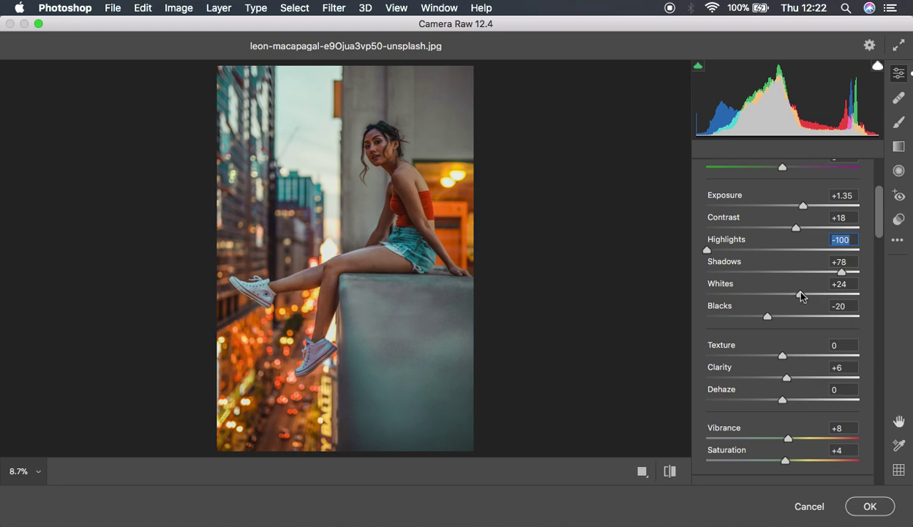
{"action": "left_click_drag", "start_coordinate": [803, 294], "coordinate": [805, 296]}
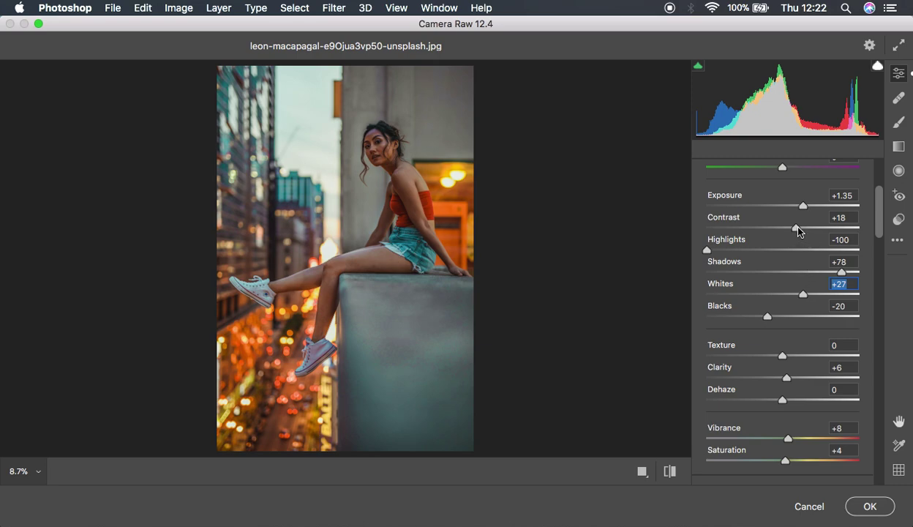
Step: Set Contrast to +17, Tint to +3 and Exposure to +1.45, and compare the photo with its default settings
{"action": "left_click_drag", "start_coordinate": [796, 230], "coordinate": [784, 213]}
{"action": "scroll", "coordinate": [788, 181], "scroll_direction": "up", "scroll_amount": 3}
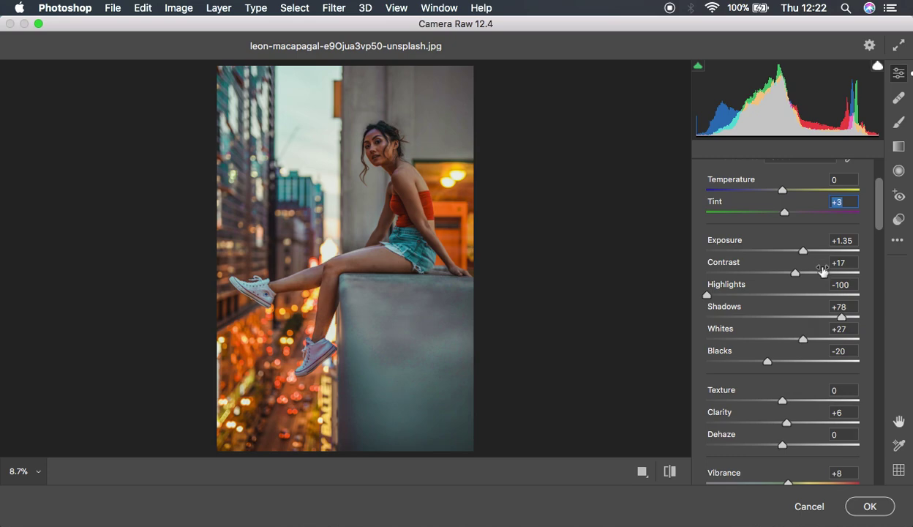
{"action": "left_click_drag", "start_coordinate": [803, 254], "coordinate": [808, 253]}
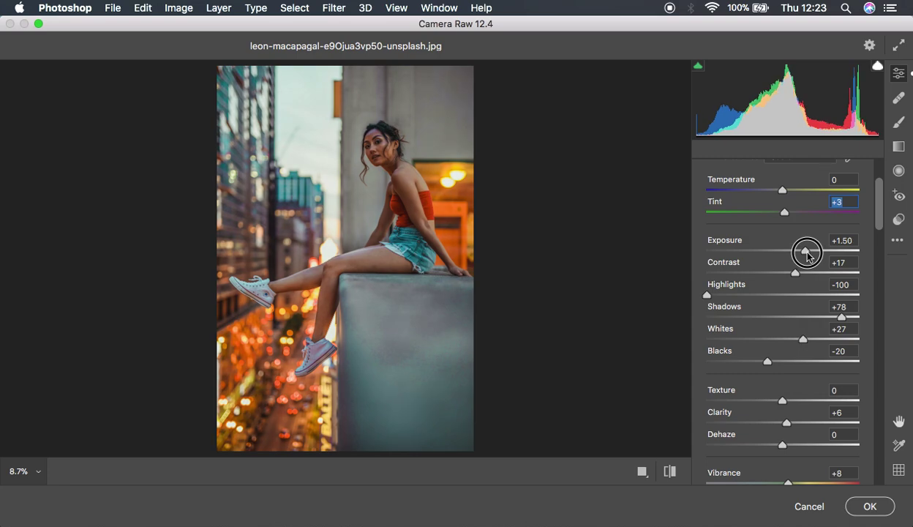
{"action": "left_click_drag", "start_coordinate": [807, 254], "coordinate": [807, 253]}
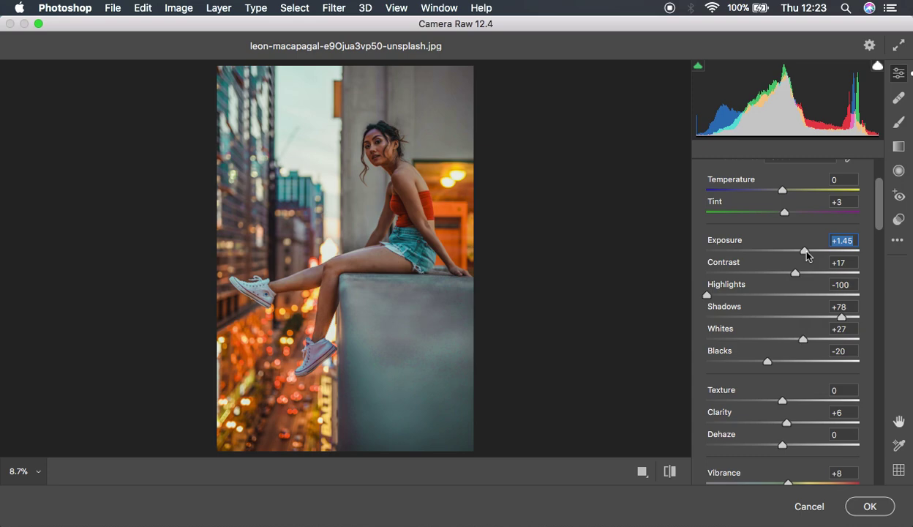
{"action": "left_click", "coordinate": [670, 472]}
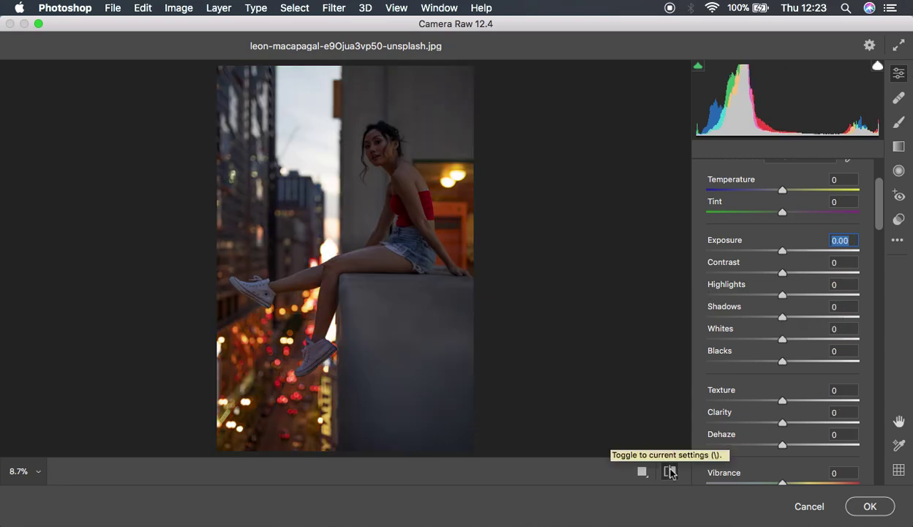
{"action": "left_click", "coordinate": [670, 471]}
{"action": "left_click", "coordinate": [670, 472]}
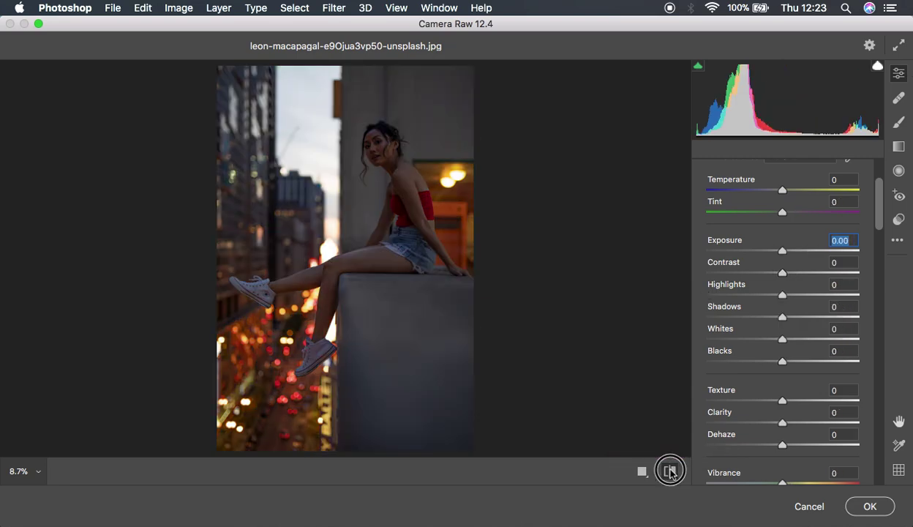
{"action": "left_click", "coordinate": [670, 472]}
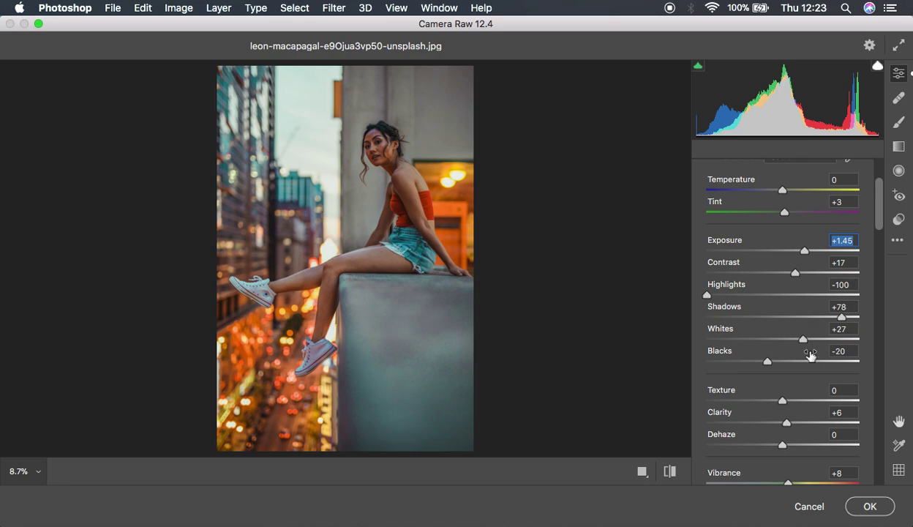
Step: Set Blacks to -27 and Clarity to +24, and check the result against the default settings
{"action": "left_click_drag", "start_coordinate": [767, 365], "coordinate": [762, 366]}
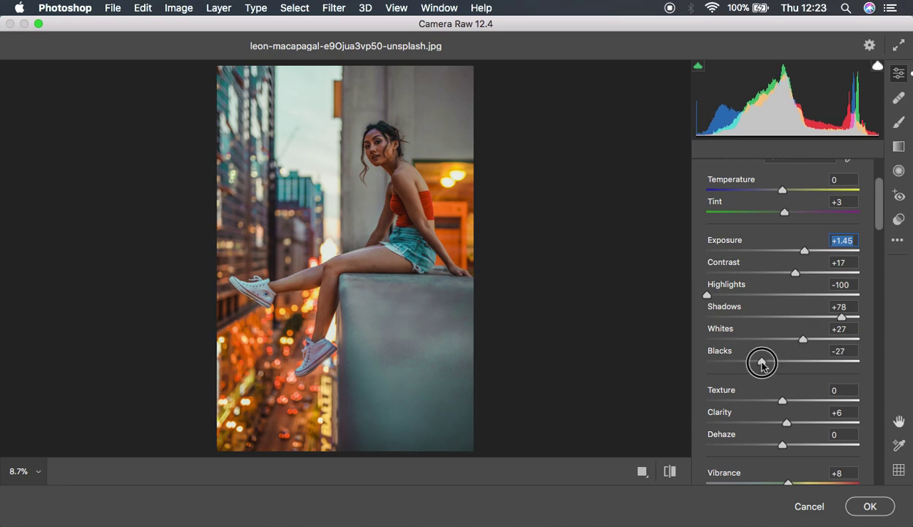
{"action": "left_click_drag", "start_coordinate": [786, 422], "coordinate": [800, 424]}
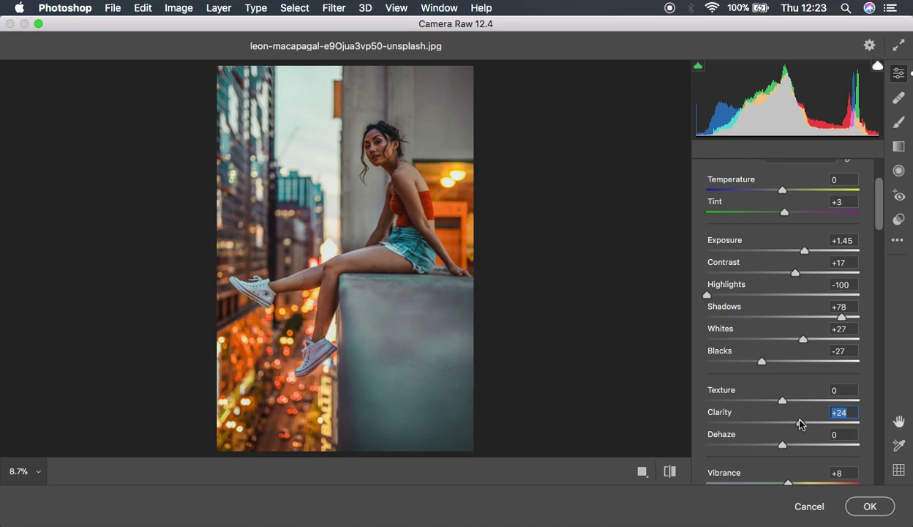
{"action": "left_click", "coordinate": [670, 472]}
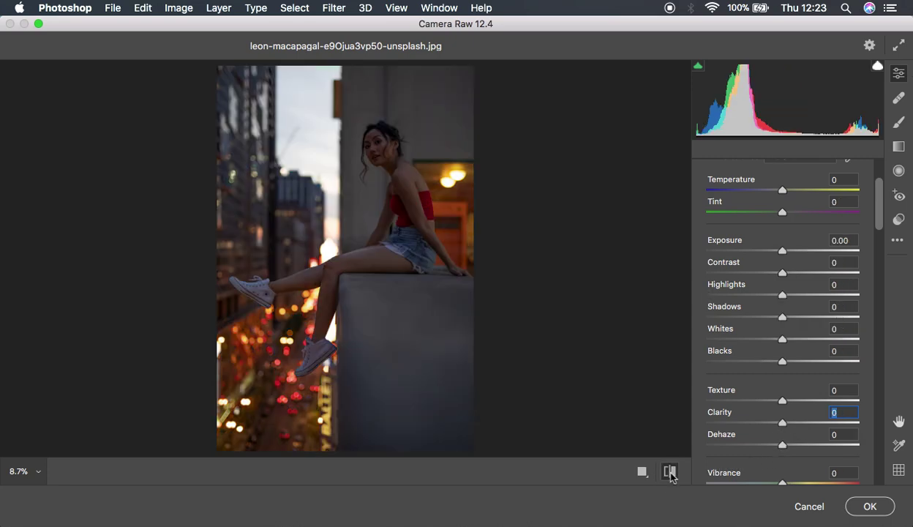
{"action": "left_click", "coordinate": [670, 472]}
{"action": "left_click", "coordinate": [670, 471]}
{"action": "left_click", "coordinate": [670, 472]}
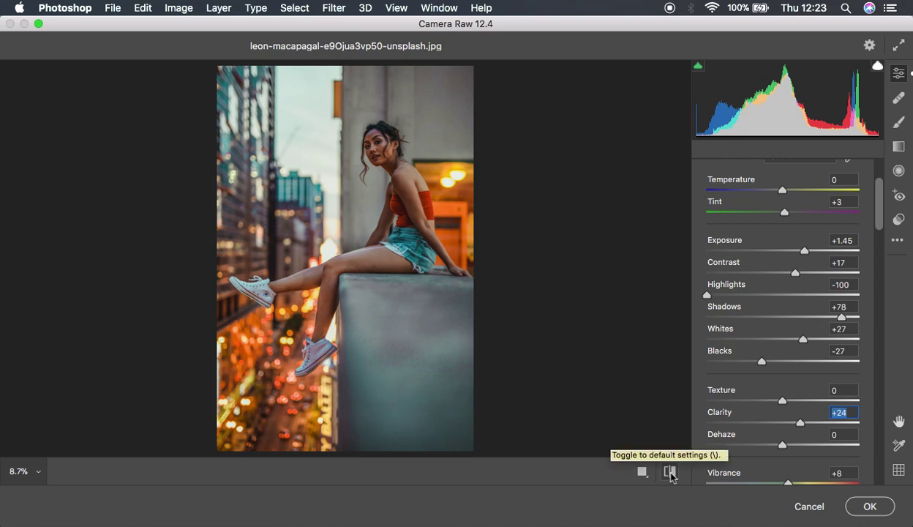
Step: Start saving the Camera Raw settings with White Balance and Exposure excluded from the saved subset
{"action": "left_click", "coordinate": [898, 240]}
{"action": "left_click", "coordinate": [804, 325]}
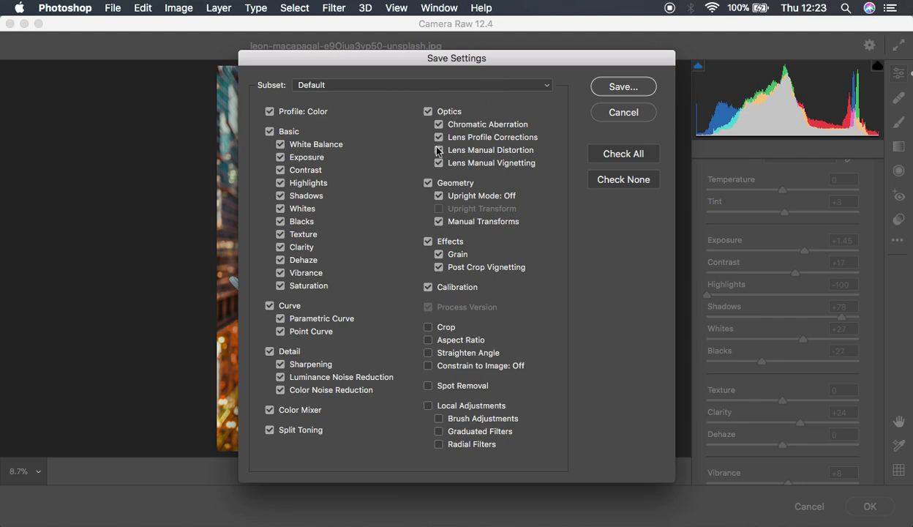
{"action": "left_click_drag", "start_coordinate": [480, 60], "coordinate": [572, 43]}
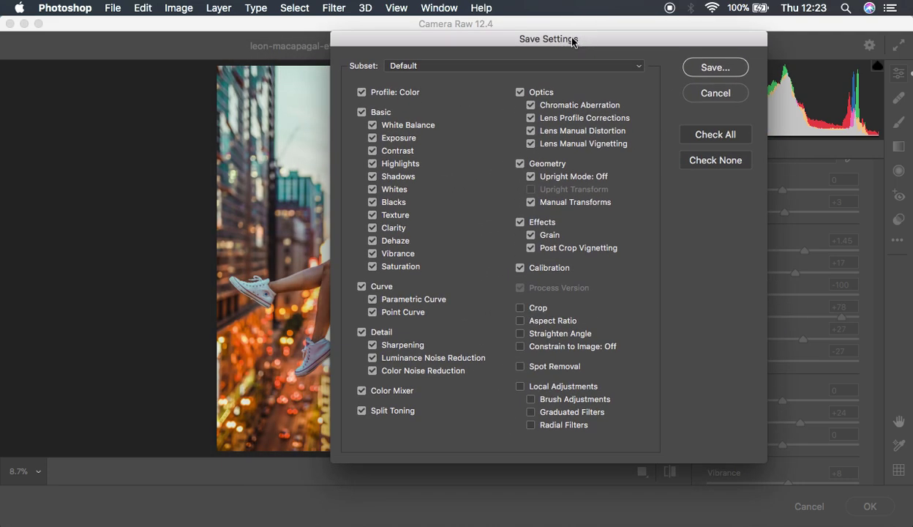
{"action": "left_click", "coordinate": [361, 113]}
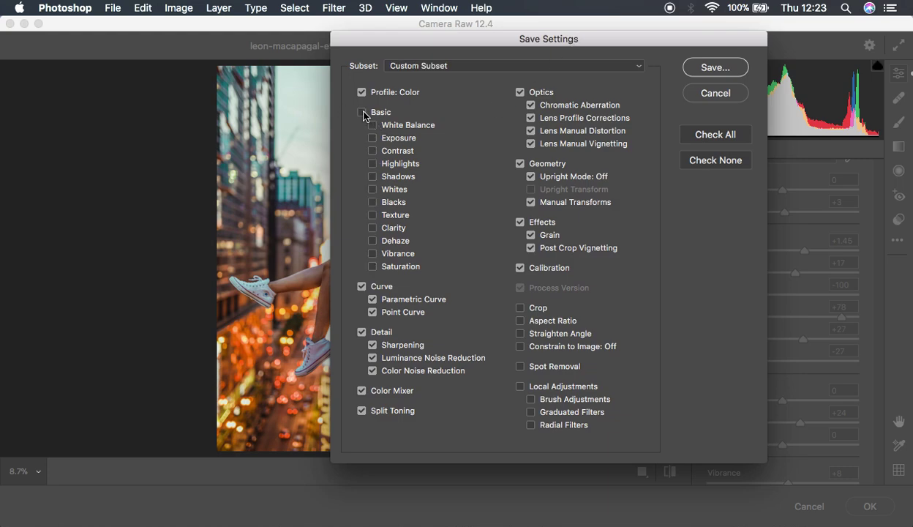
{"action": "left_click", "coordinate": [362, 112]}
{"action": "left_click", "coordinate": [373, 125]}
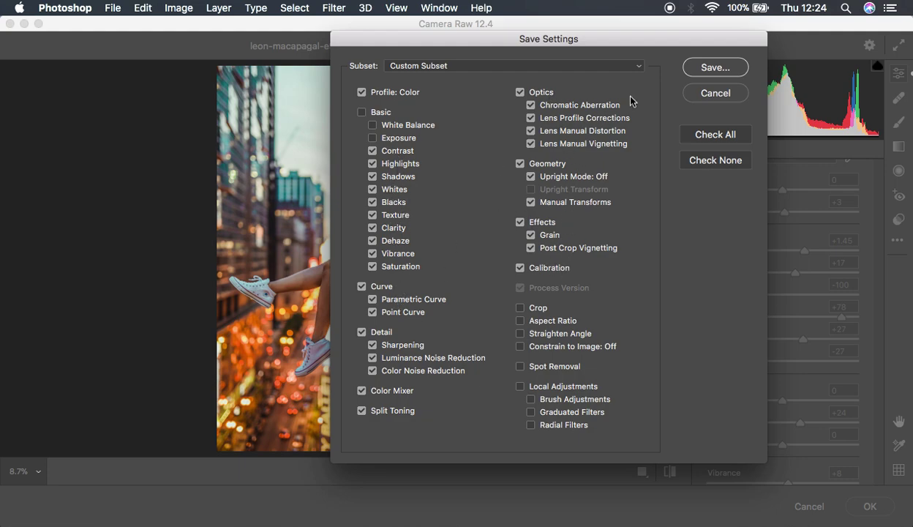
Step: Save the settings file to the Desktop as COLOR GRADE 2021.xmp
{"action": "left_click", "coordinate": [711, 68]}
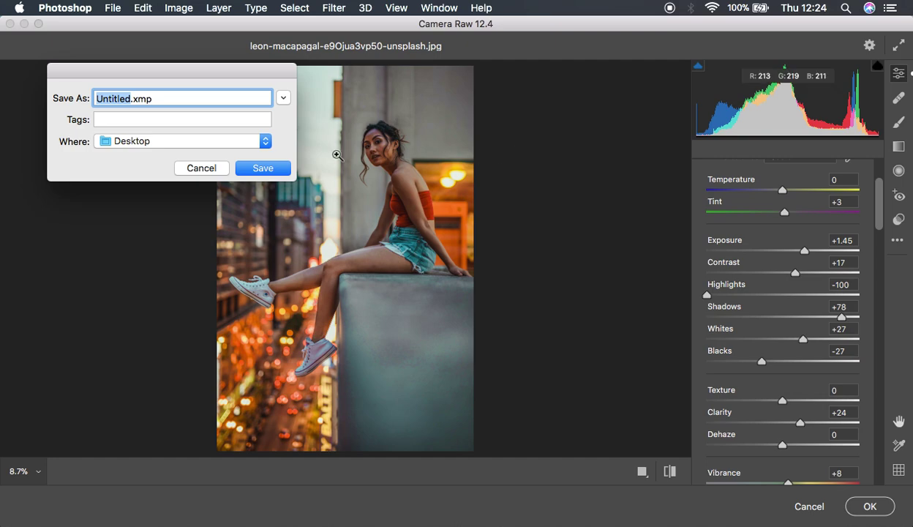
{"action": "type", "text": "COLOR GRAD"}
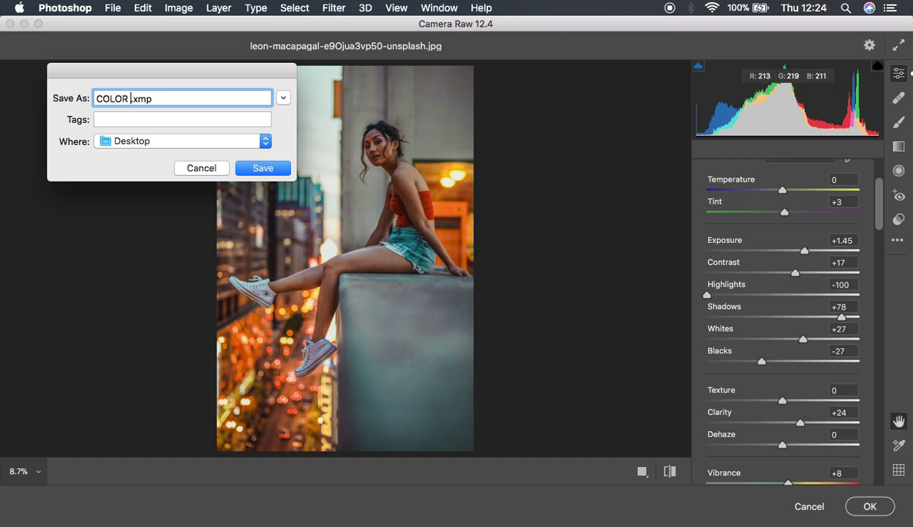
{"action": "type", "text": "E 2021"}
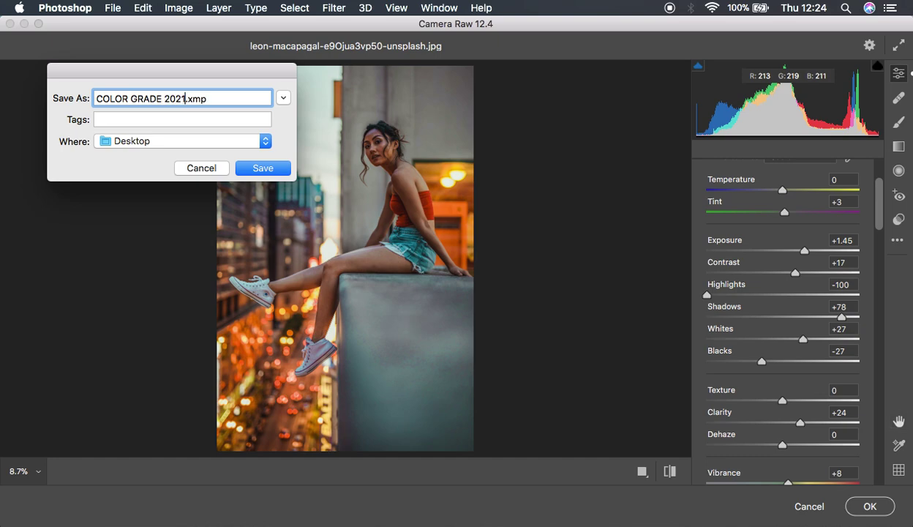
{"action": "left_click", "coordinate": [255, 168]}
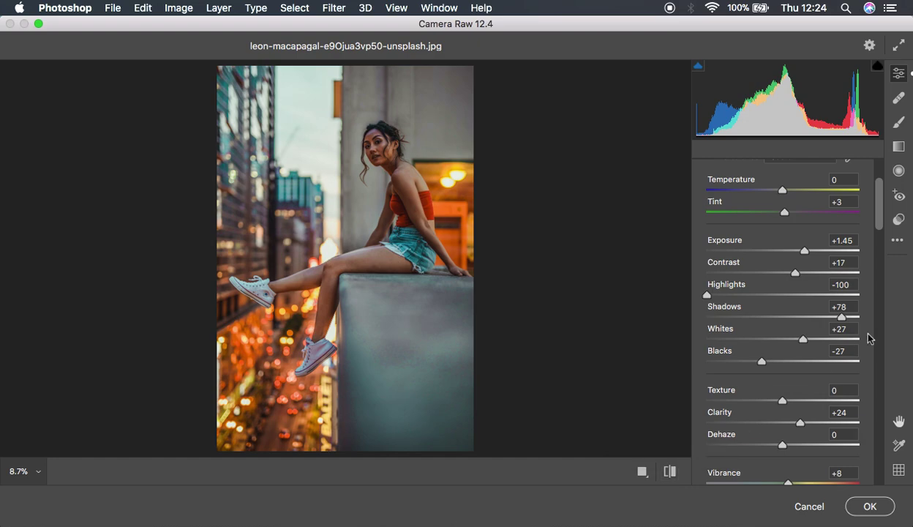
Step: Reset all of the photo's Camera Raw adjustments to default
{"action": "left_click", "coordinate": [898, 240]}
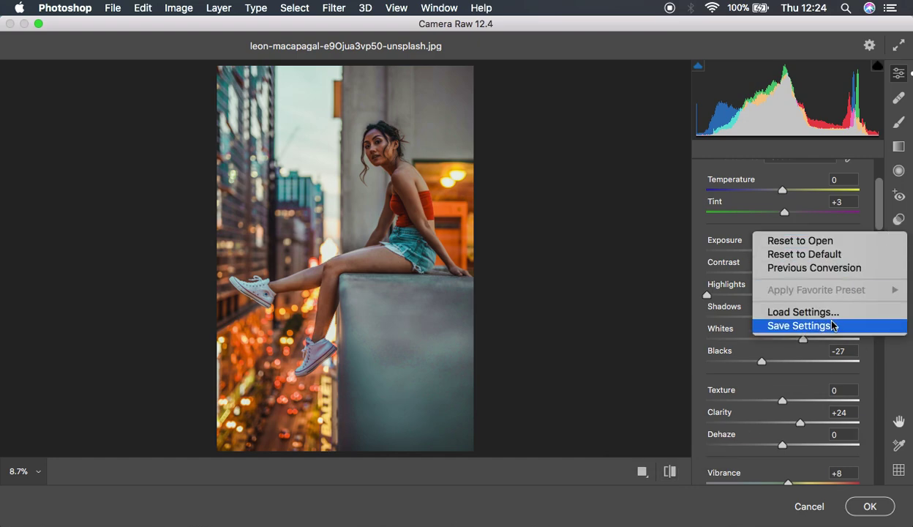
{"action": "left_click", "coordinate": [819, 256]}
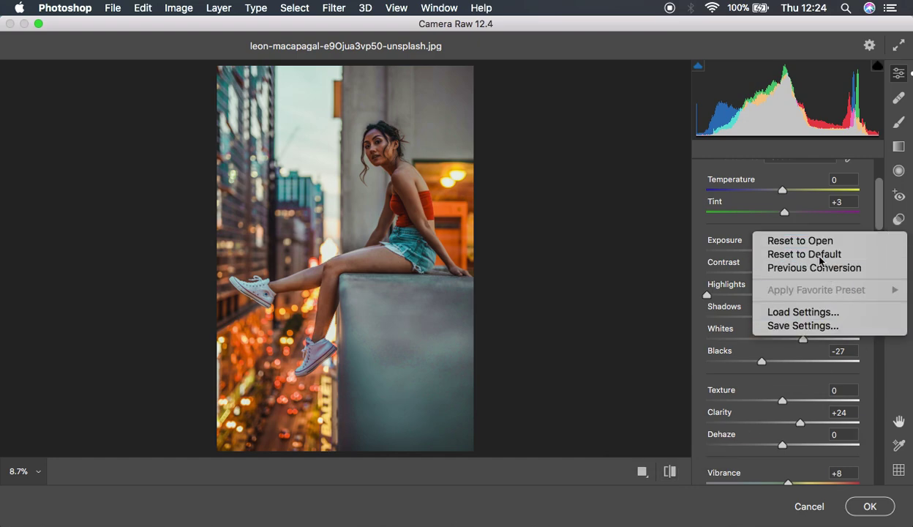
Step: Load the saved COLOR GRADE 2021.xmp settings file from the Desktop onto the photo
{"action": "left_click", "coordinate": [897, 240]}
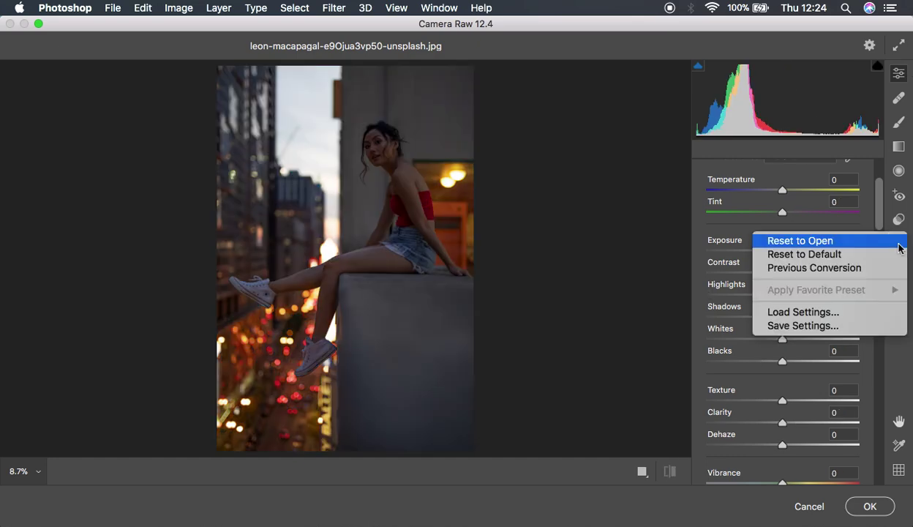
{"action": "left_click", "coordinate": [835, 315]}
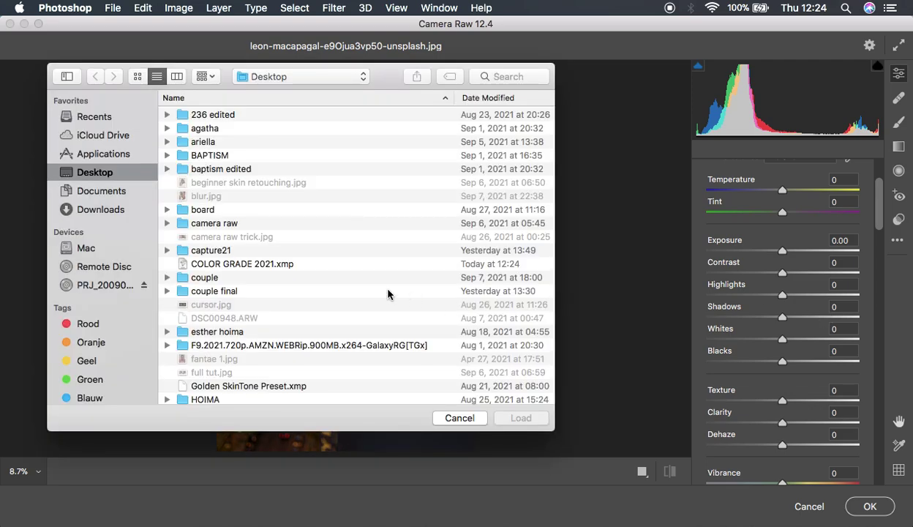
{"action": "scroll", "coordinate": [388, 294], "scroll_direction": "down", "scroll_amount": 15}
{"action": "scroll", "coordinate": [388, 294], "scroll_direction": "down", "scroll_amount": 8}
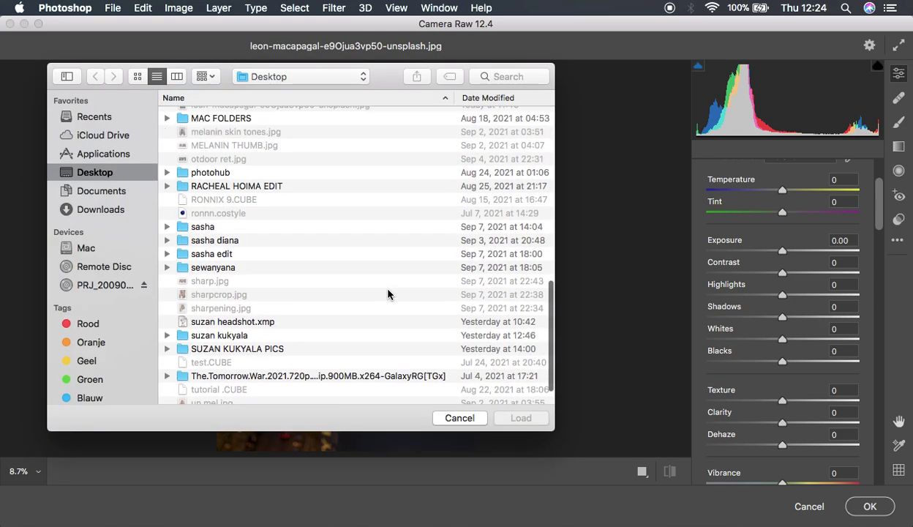
{"action": "scroll", "coordinate": [388, 294], "scroll_direction": "up", "scroll_amount": 20}
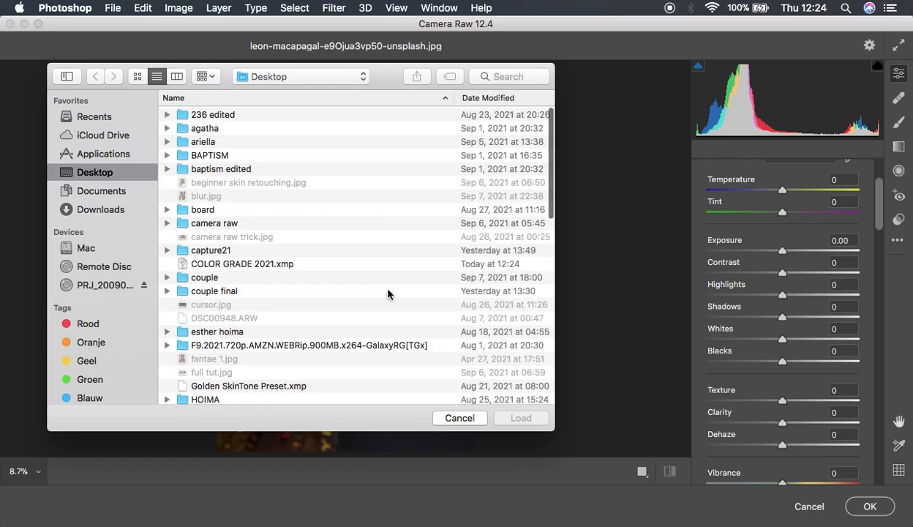
{"action": "left_click", "coordinate": [273, 265]}
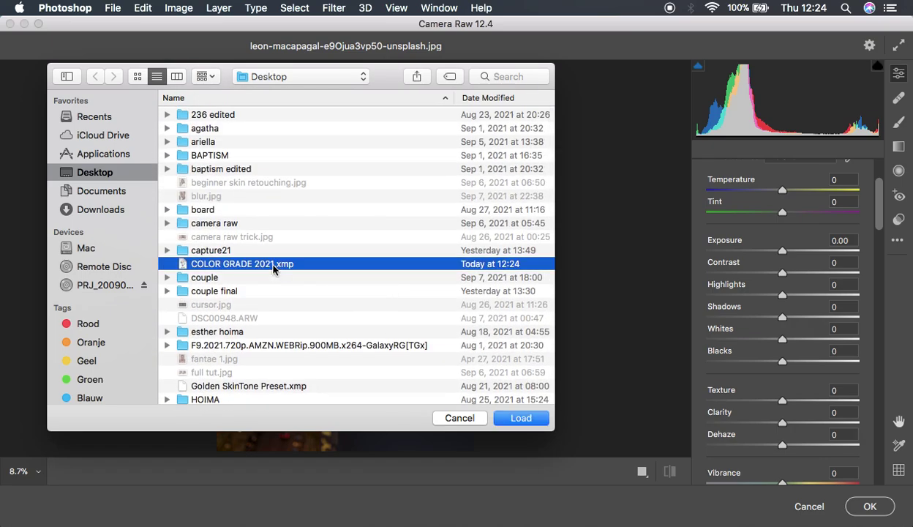
{"action": "left_click", "coordinate": [509, 424]}
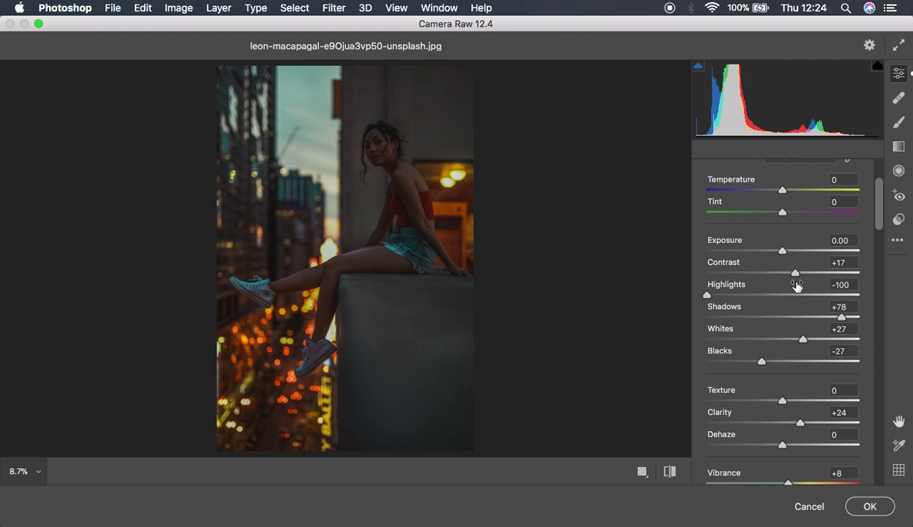
Step: Set Exposure to +1.60 and compare the graded photo with the default settings
{"action": "scroll", "coordinate": [796, 285], "scroll_direction": "up", "scroll_amount": 5}
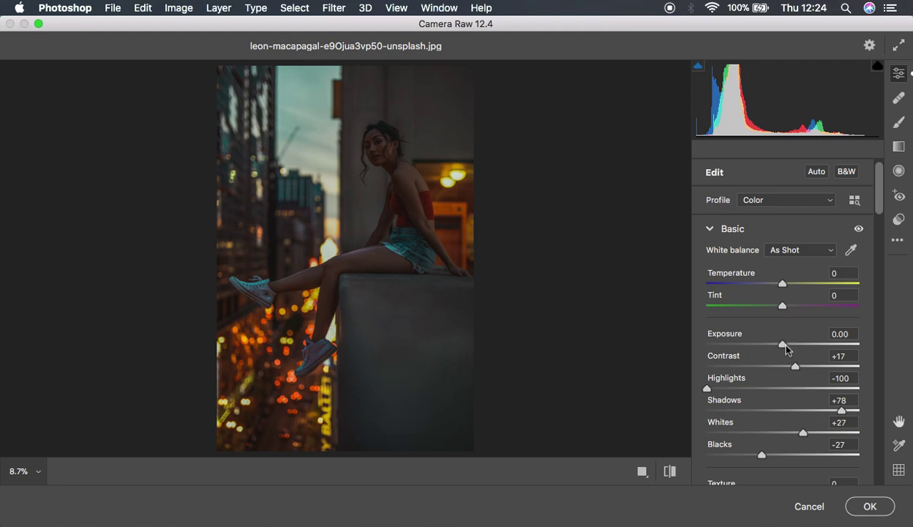
{"action": "left_click_drag", "start_coordinate": [785, 349], "coordinate": [809, 349]}
{"action": "left_click", "coordinate": [669, 471]}
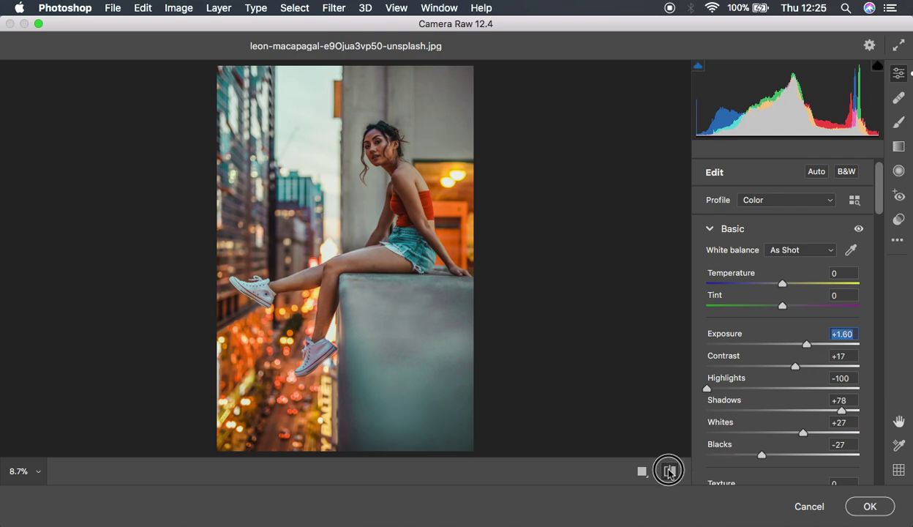
{"action": "left_click", "coordinate": [669, 471]}
{"action": "left_click", "coordinate": [669, 471]}
{"action": "left_click", "coordinate": [669, 471]}
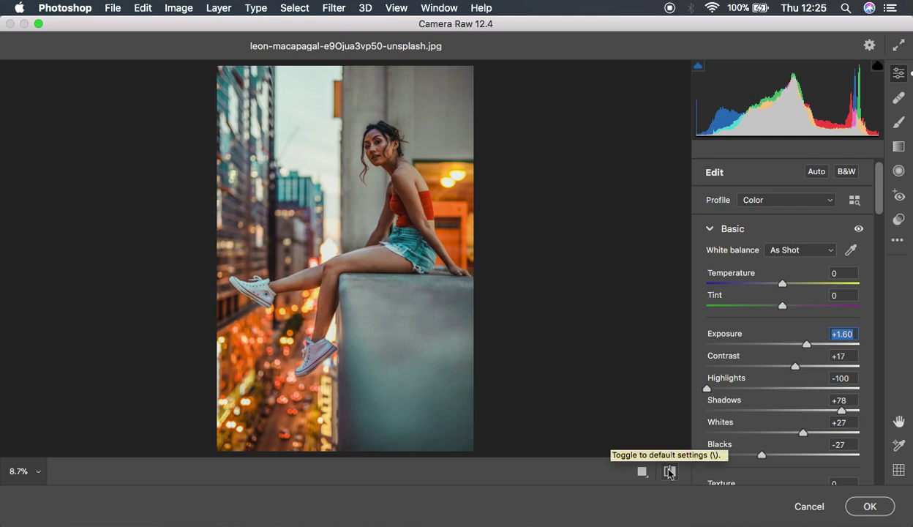